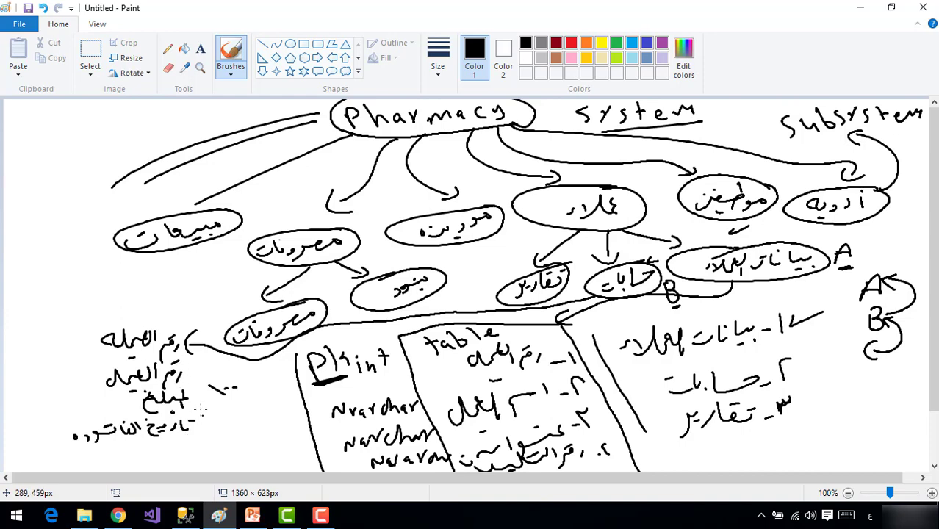
Handwrite the fields تاريخ الاستحقاق and ملاحظات at the end of the accounts field list, and write "int" beside رقم العملية
mouse_move(195, 444)
left_mouse_down()
mouse_move(146, 449)
mouse_move(135, 458)
mouse_move(121, 450)
mouse_move(58, 454)
mouse_move(88, 449)
left_mouse_up()
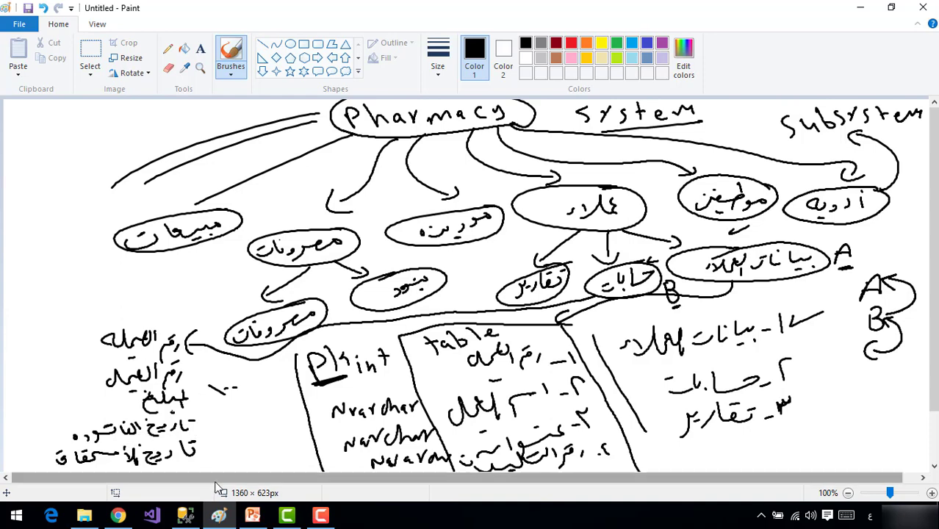
mouse_move(275, 455)
left_mouse_down()
mouse_move(210, 455)
mouse_move(203, 435)
mouse_move(193, 467)
left_mouse_up()
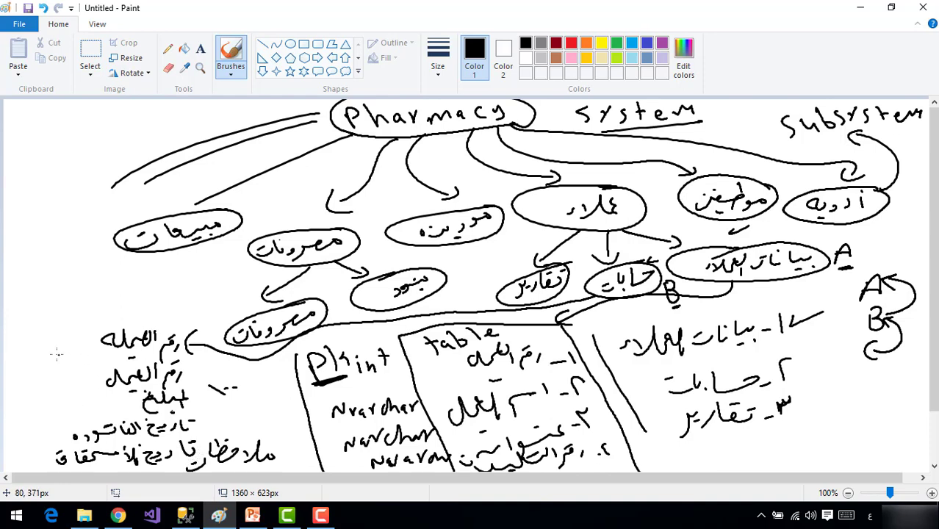
left_click_drag(50, 332, 52, 347)
left_click_drag(61, 347, 93, 346)
left_click_drag(81, 345, 91, 337)
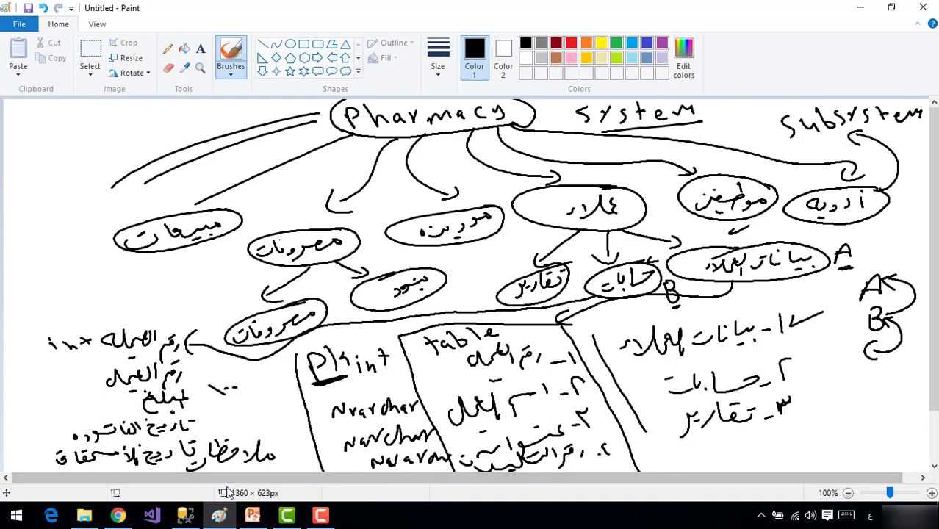
Switch to SQL Server Management Studio and start a new table in the PharmacyDB database
left_click(192, 513)
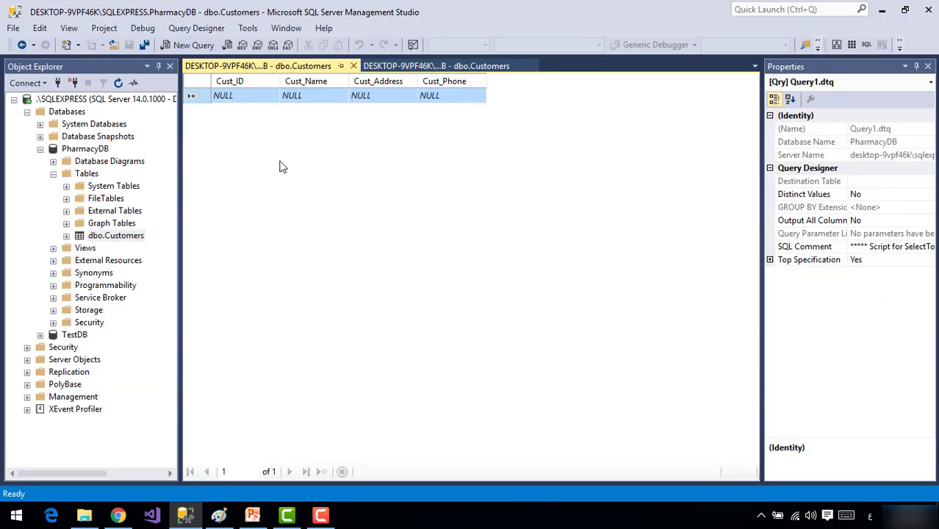
right_click(87, 176)
left_click(111, 183)
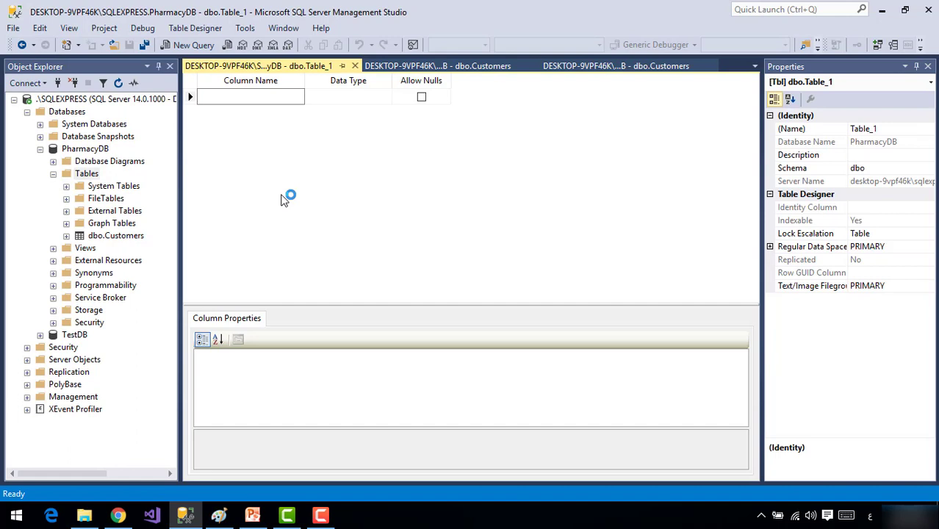
Name the first column of the new table Order_ID
type("O")
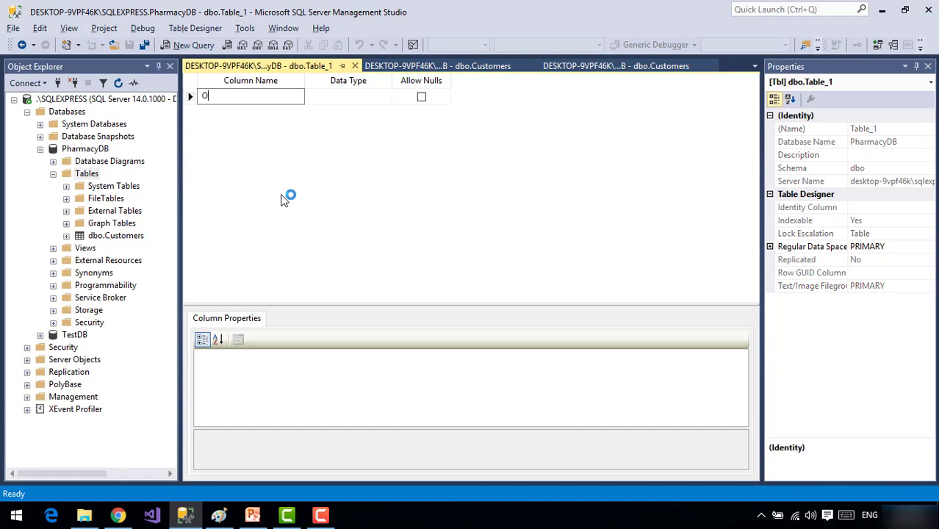
key("BackSpace")
type("Order")
key("BackSpace")
key("BackSpace")
key("BackSpace")
type("s")
key("BackSpace")
type("der_ID")
key("Return")
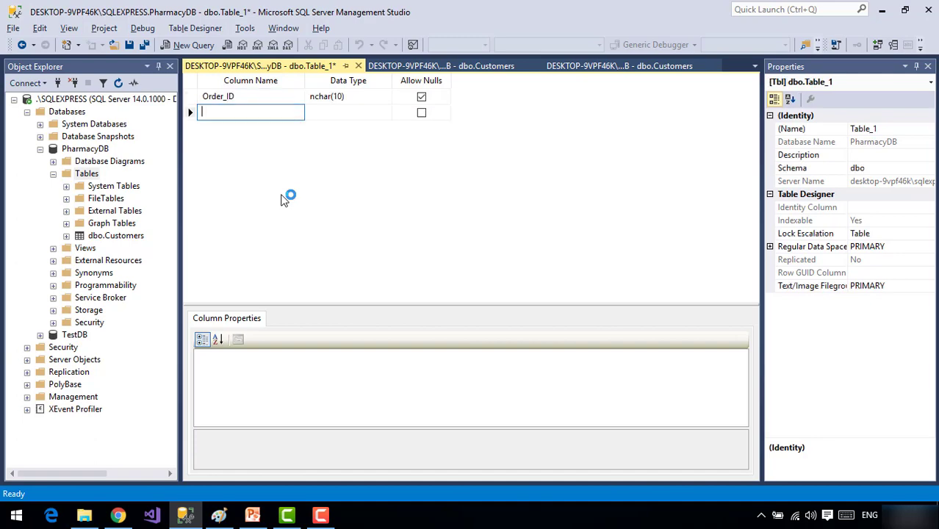
Check the field list in the Paint sketch and add the columns Cust_ID and Money to the new table
left_click(219, 516)
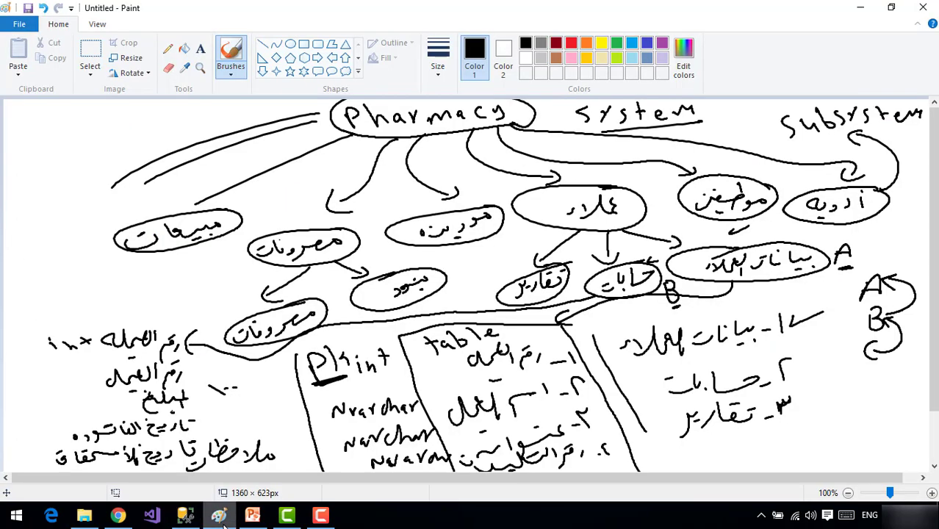
left_click(224, 524)
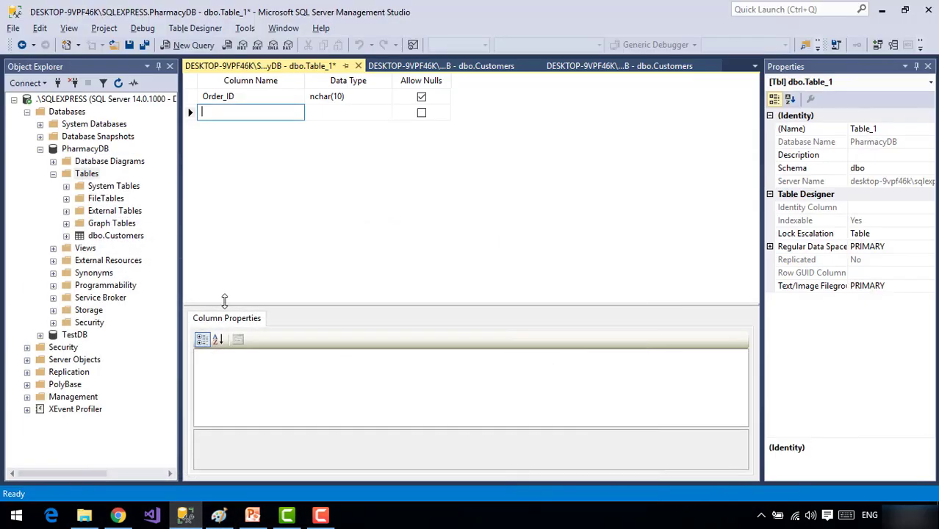
type("Cust_ID")
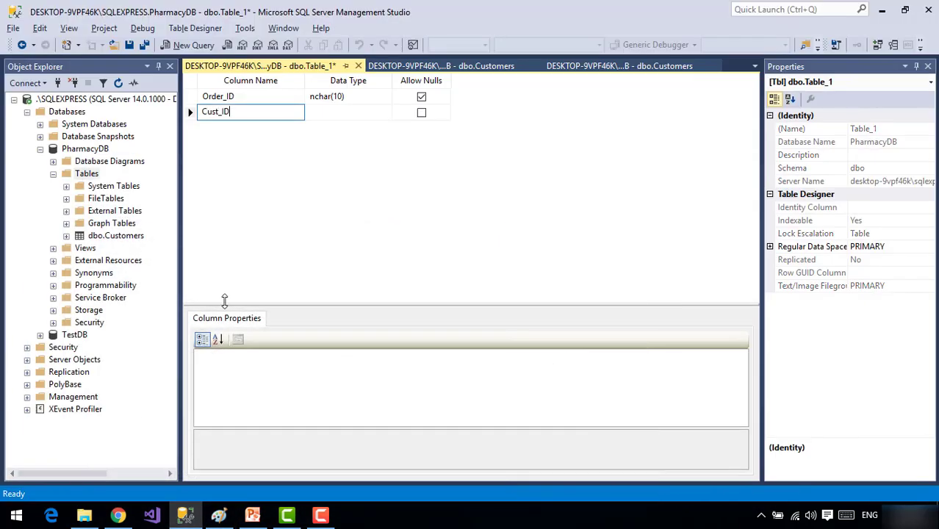
key("Return")
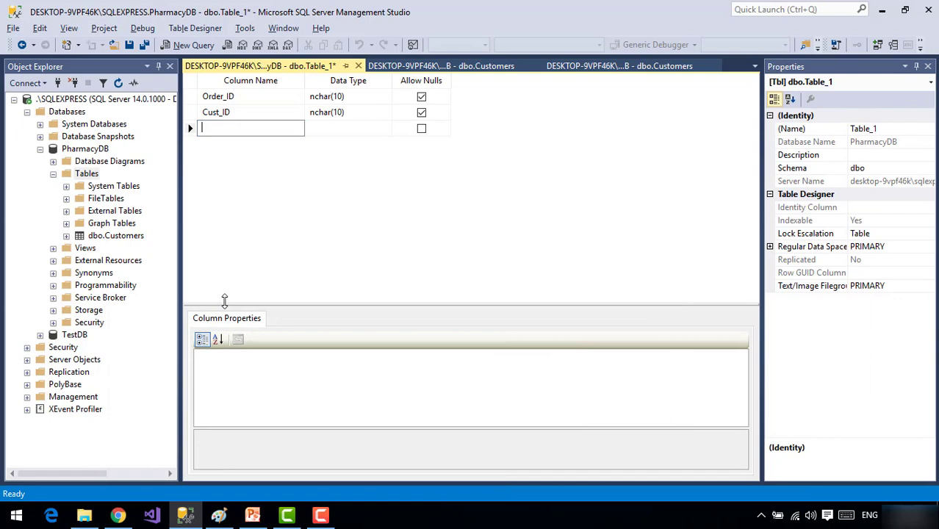
type("M")
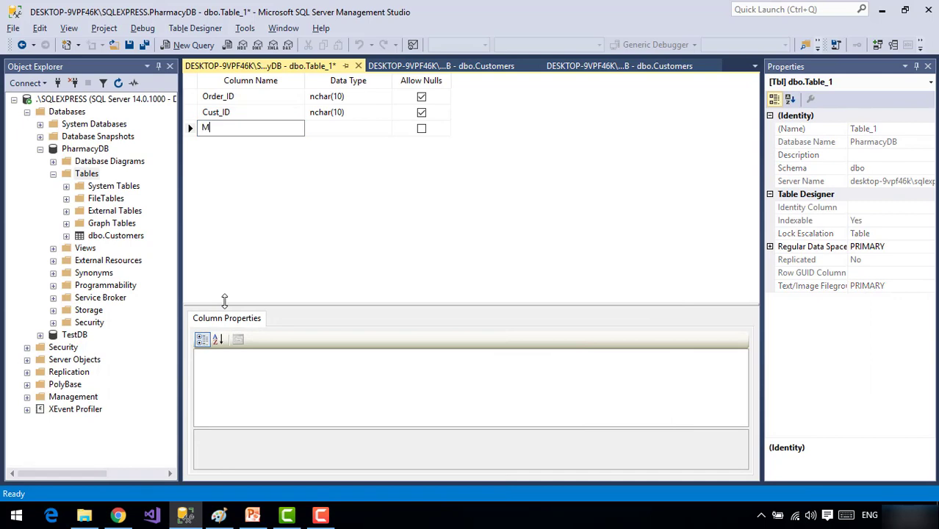
type("oney")
key("Return")
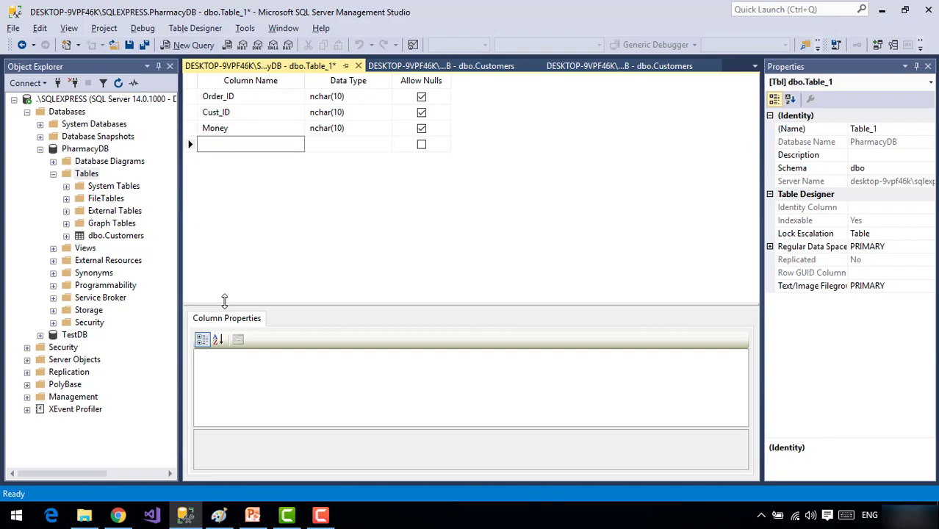
Consult the Paint sketch again and add a column named Order_Date below Money
left_click(221, 517)
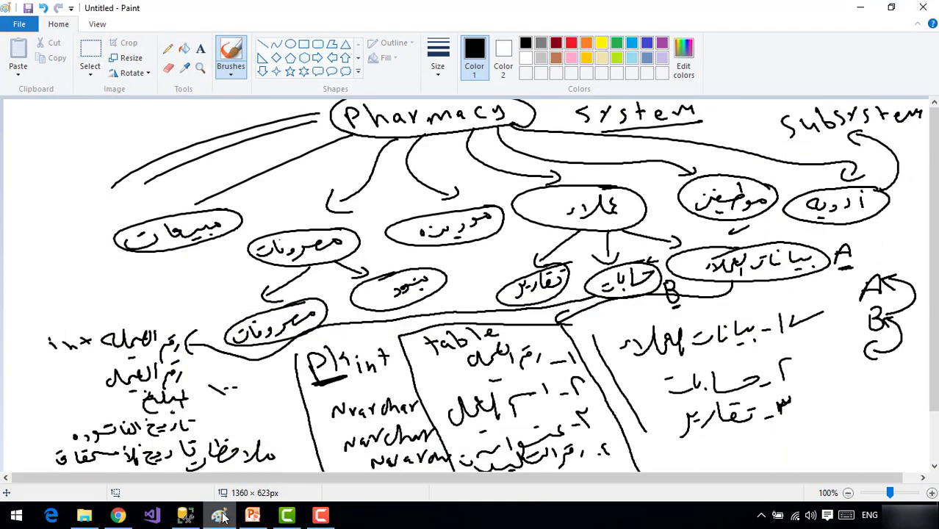
left_click(221, 517)
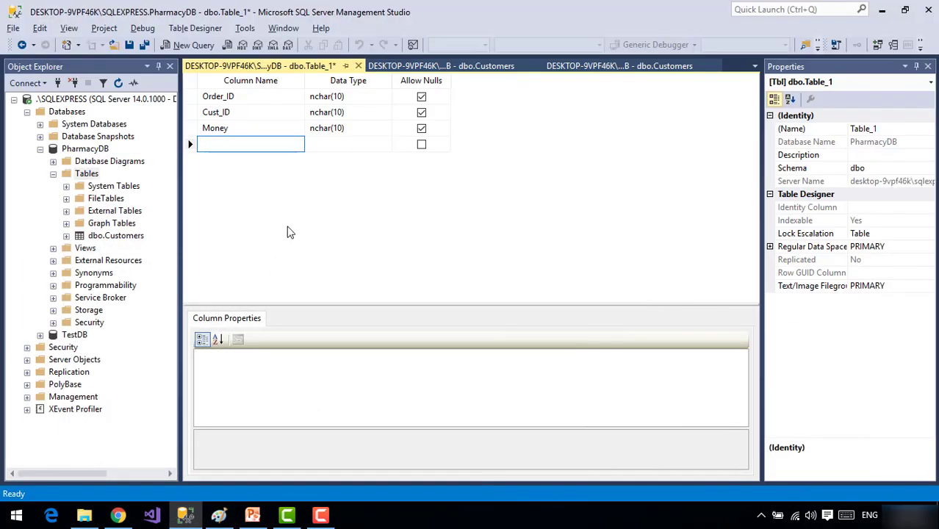
type("Order-D")
key("BackSpace")
type("_Date")
key("Return")
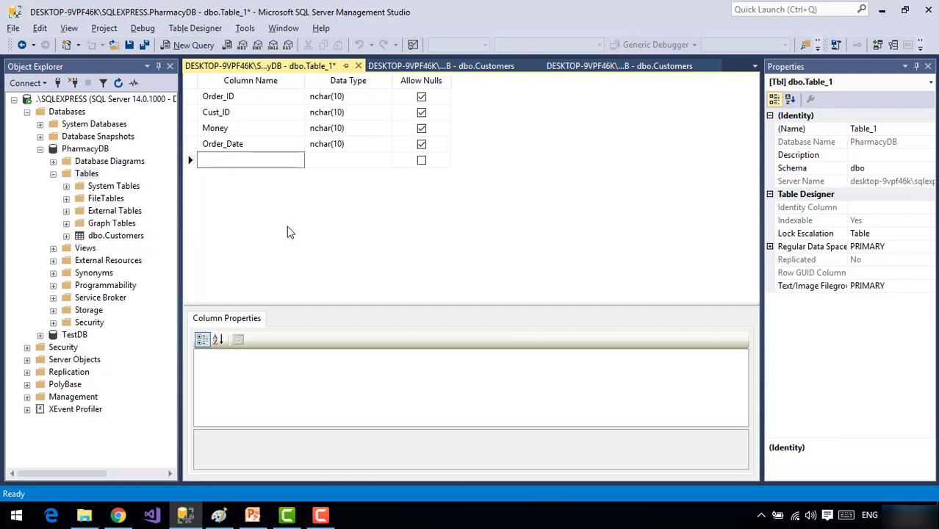
Add the columns Reminder_Date and Notes below Order_Date
type("Reminder_Date")
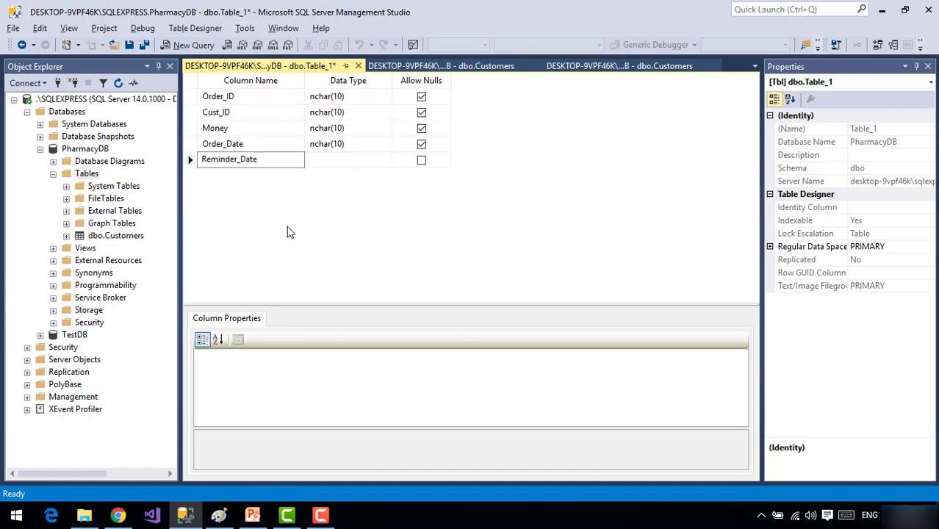
key("Return")
type("Notes")
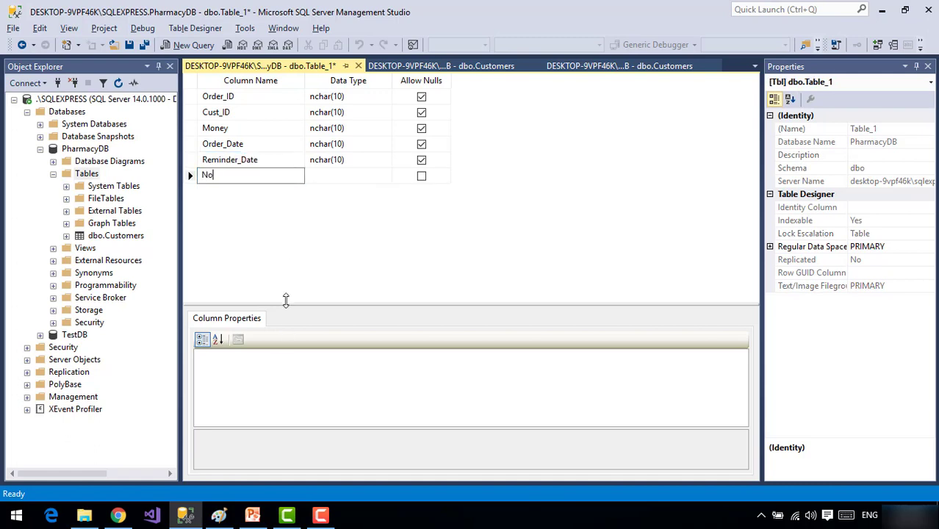
Set the data type of the Notes column to nvarchar(350)
left_click(329, 175)
type("varchar(50)")
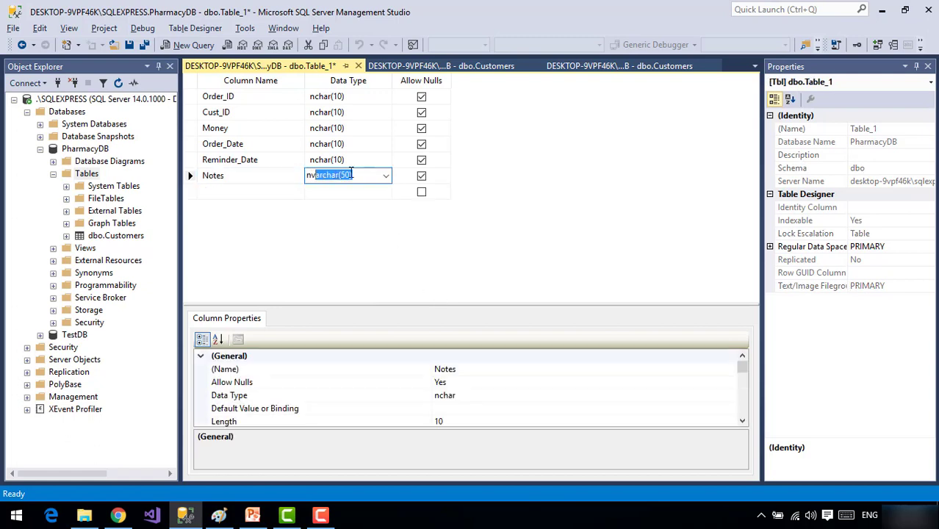
left_click(344, 175)
key("BackSpace")
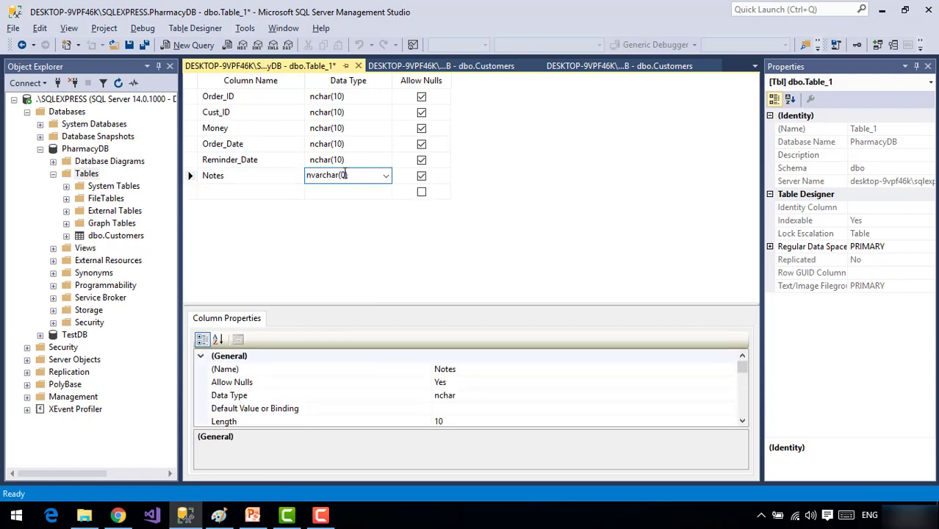
type("35")
left_click(330, 159)
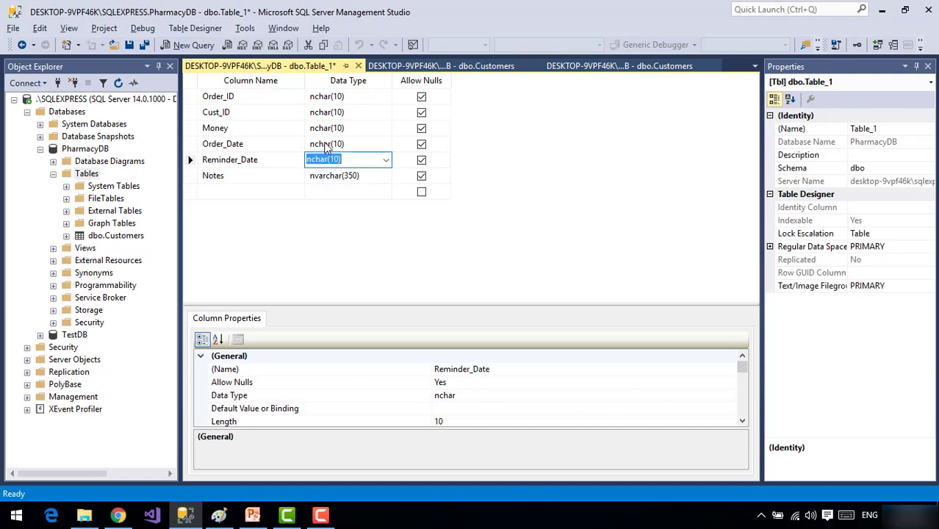
Try date as the data type of the Order_Date column and clear the entry
left_click(328, 145)
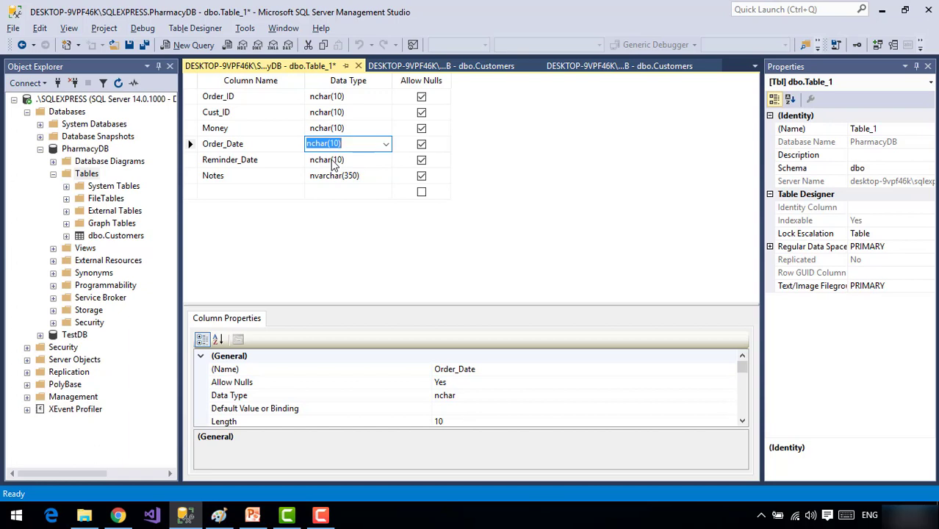
left_click(337, 161)
left_click(385, 145)
left_click(386, 146)
type("date")
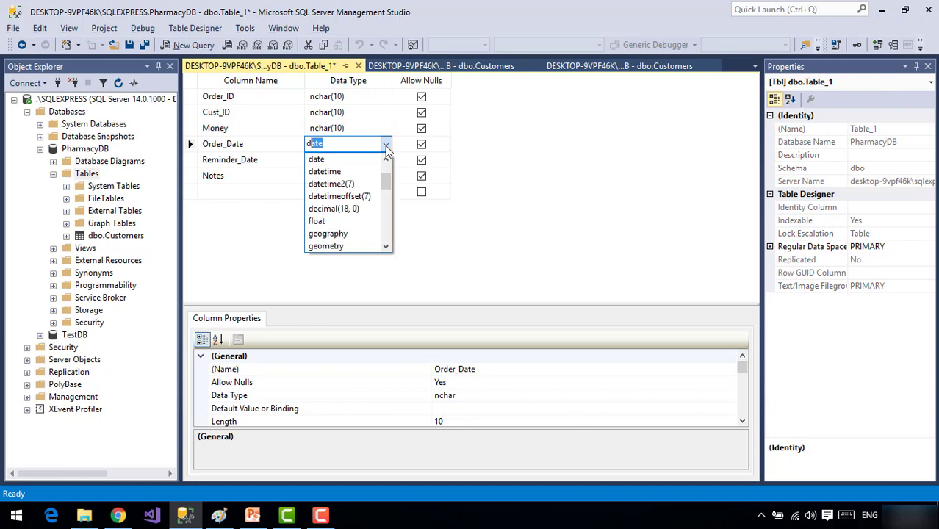
left_click(360, 145)
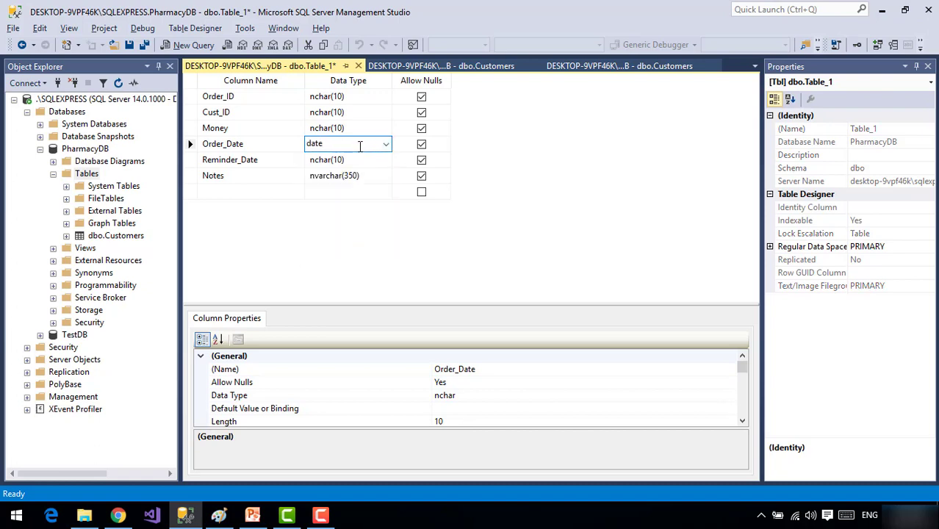
key("BackSpace")
key("BackSpace")
key("BackSpace")
key("BackSpace")
Set the data type of the Order_Date column to nvarchar(50)
type("nvarchar(50")
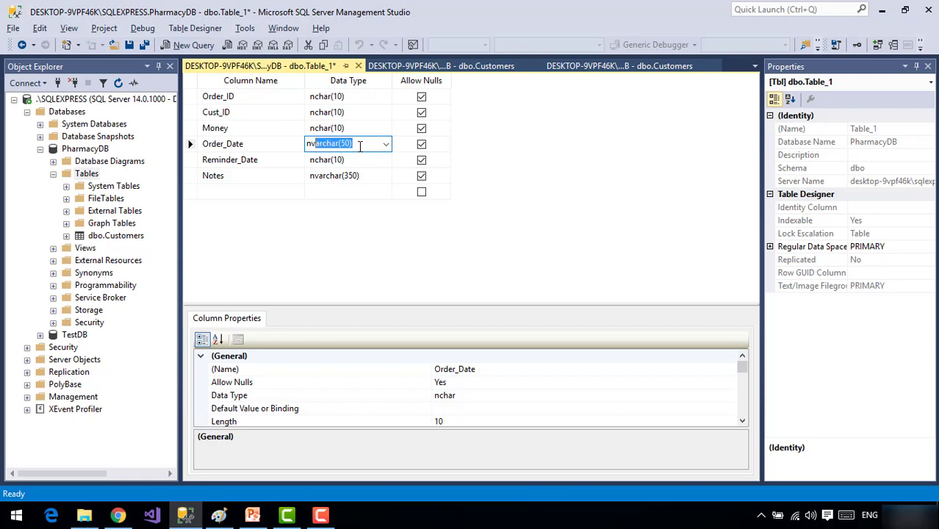
left_click(343, 143)
key("BackSpace")
type("2")
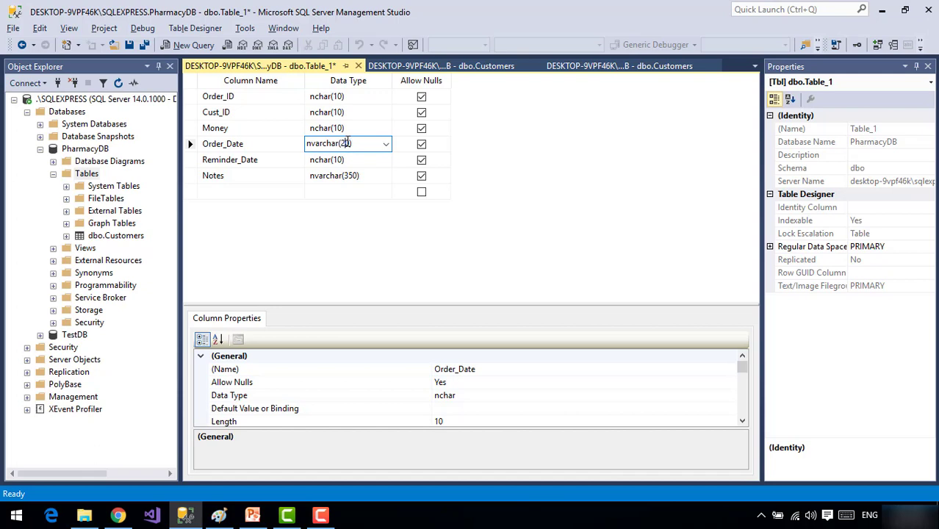
key("BackSpace")
type("5")
Set the data type of the Reminder_Date column to nvarchar(50)
left_click(344, 163)
type("nv")
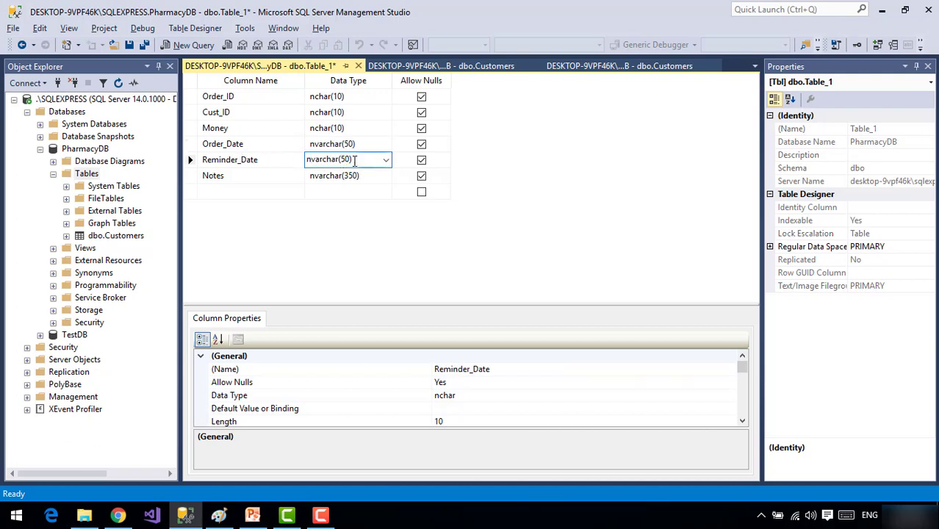
left_click(346, 146)
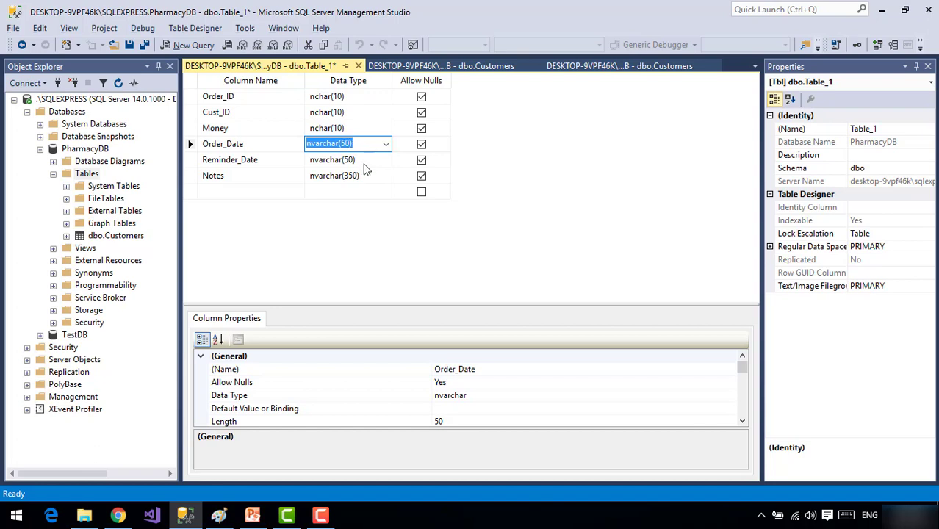
left_click(366, 161)
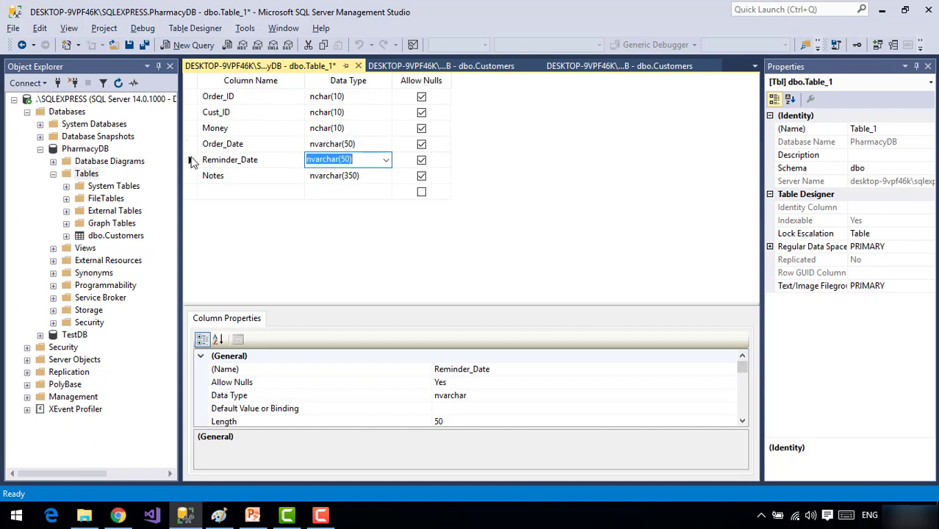
Set the data type of the Money column to real
left_click(332, 129)
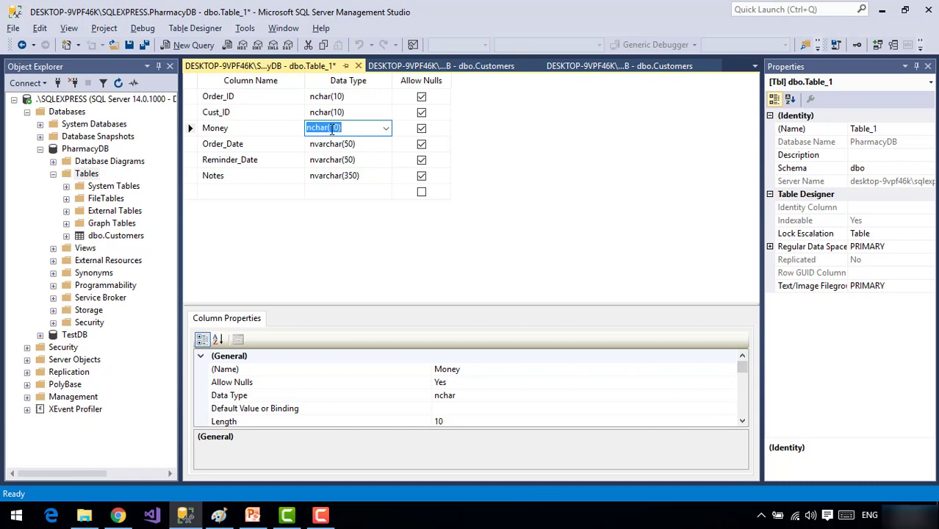
type("real")
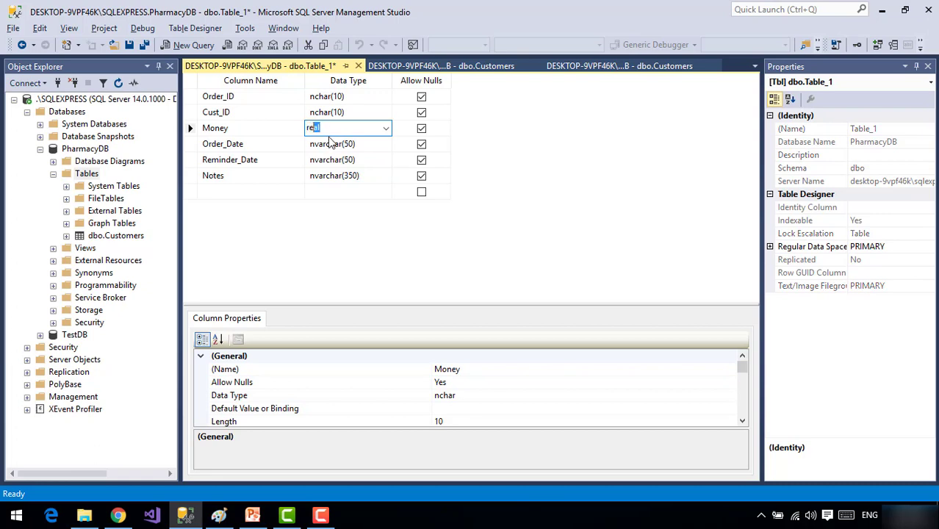
left_click(326, 144)
Set the data type of both the Cust_ID and Order_ID columns to int
left_click(324, 114)
type("in")
left_click(335, 101)
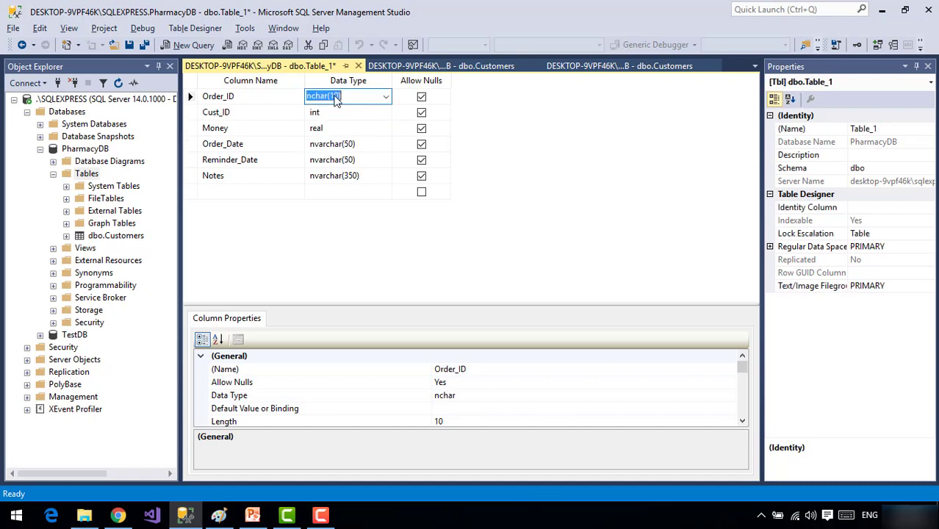
type("int")
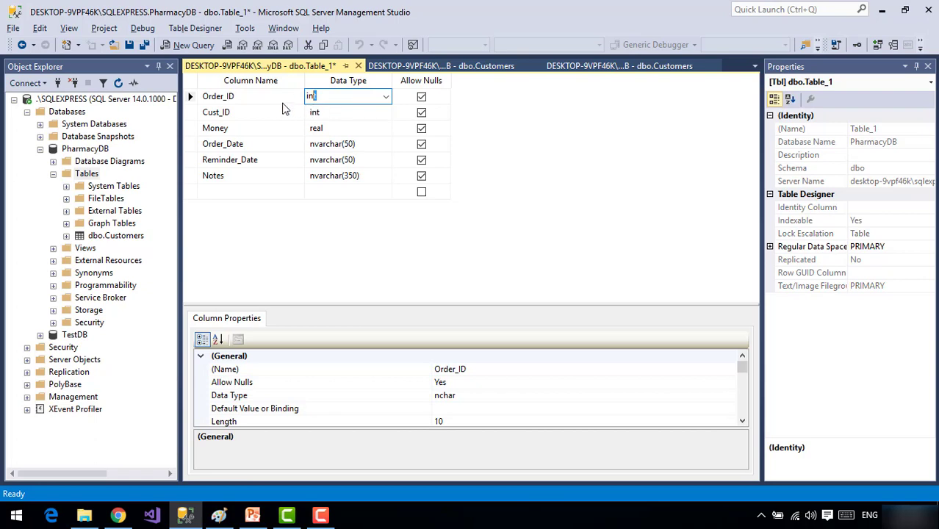
Make the Order_ID column the primary key of the new table
left_click(279, 102)
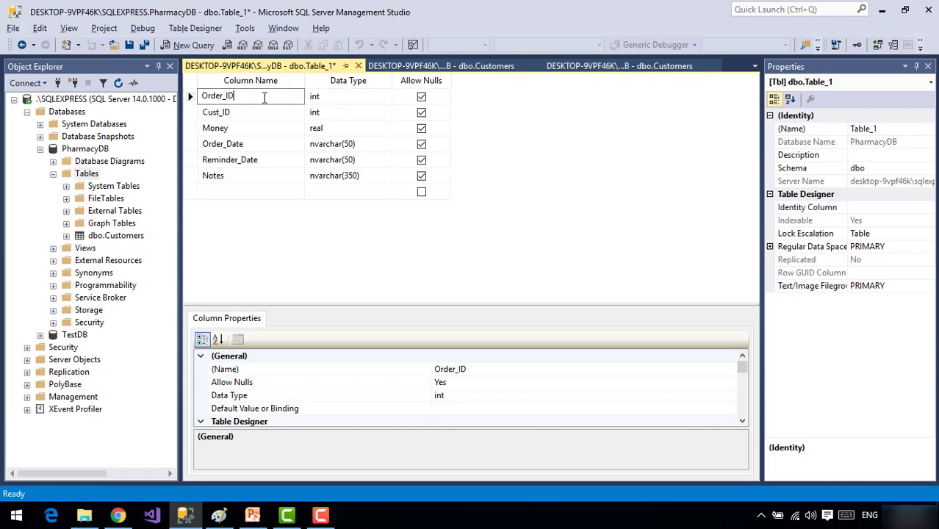
right_click(264, 98)
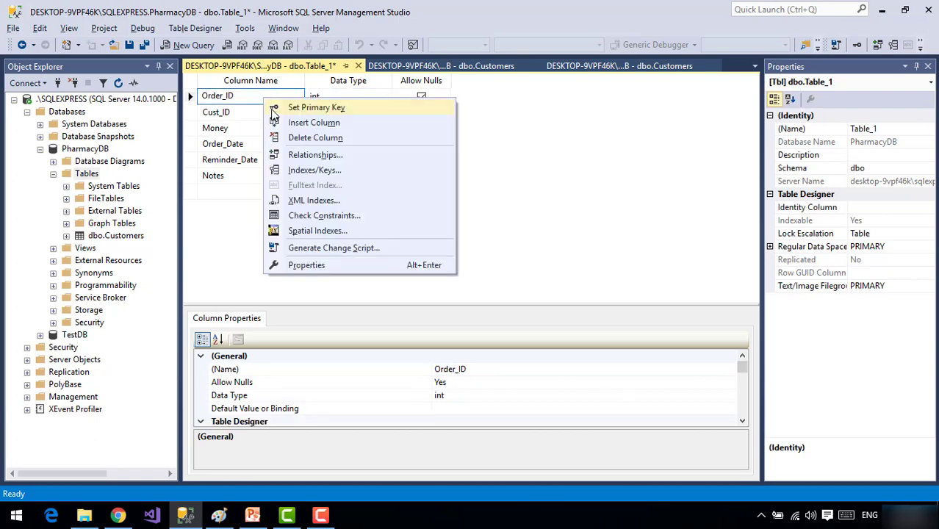
left_click(269, 104)
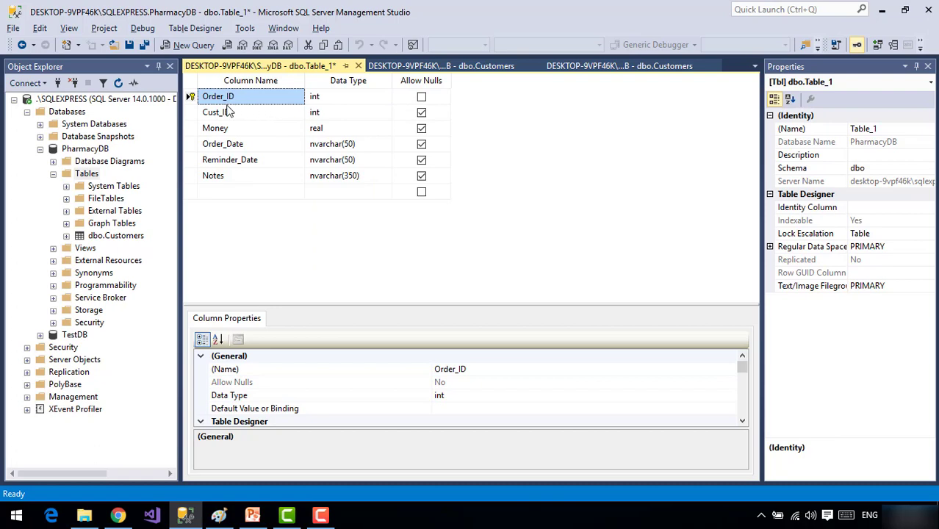
Save the new table under the name Customer_Money
key("ctrl+s")
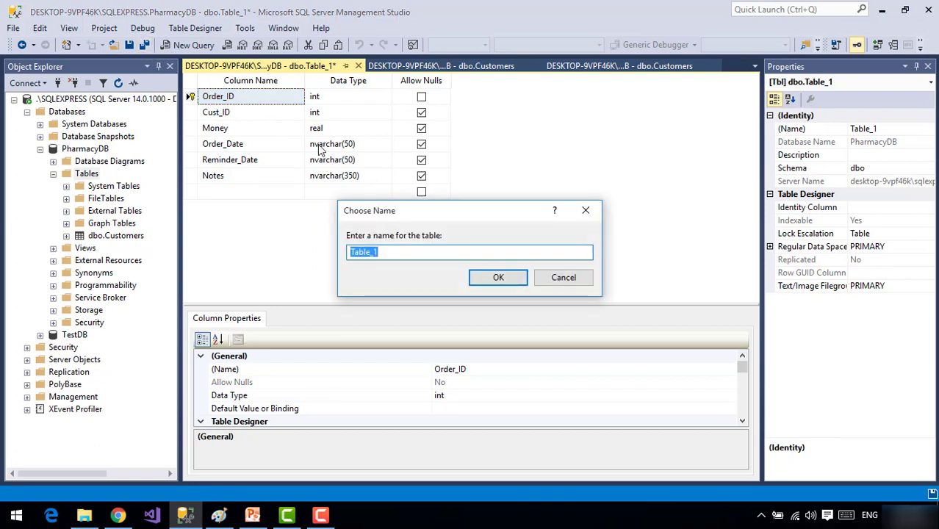
type("Customer_Money")
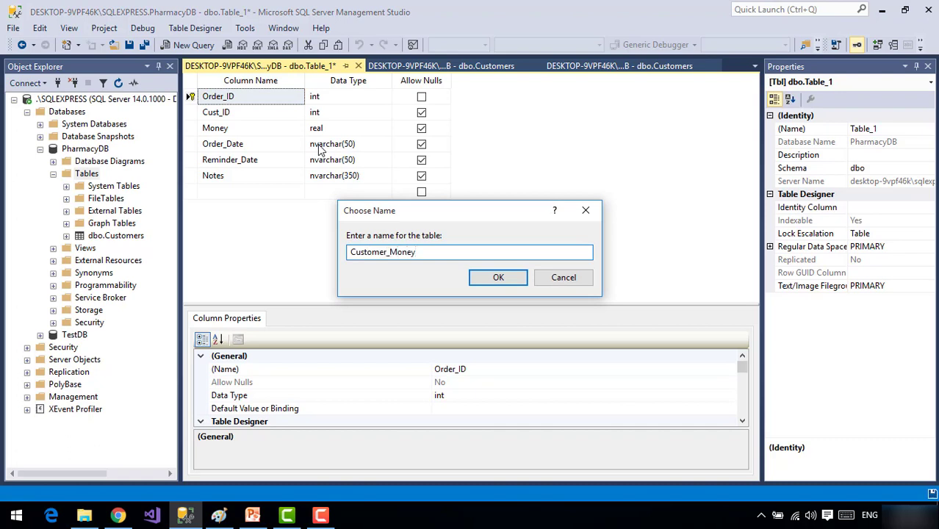
key("Return")
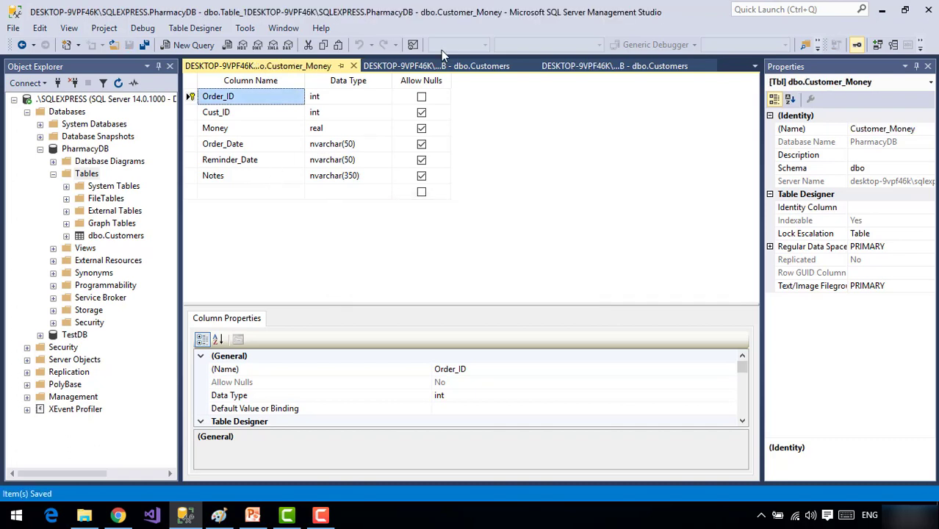
Close the spare Customers document and refresh the list of PharmacyDB tables
left_click(708, 66)
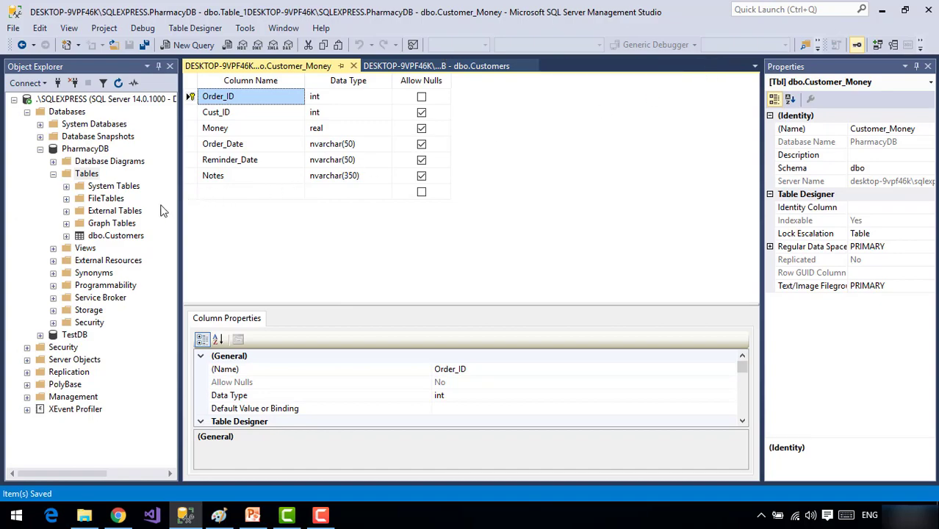
left_click(219, 517)
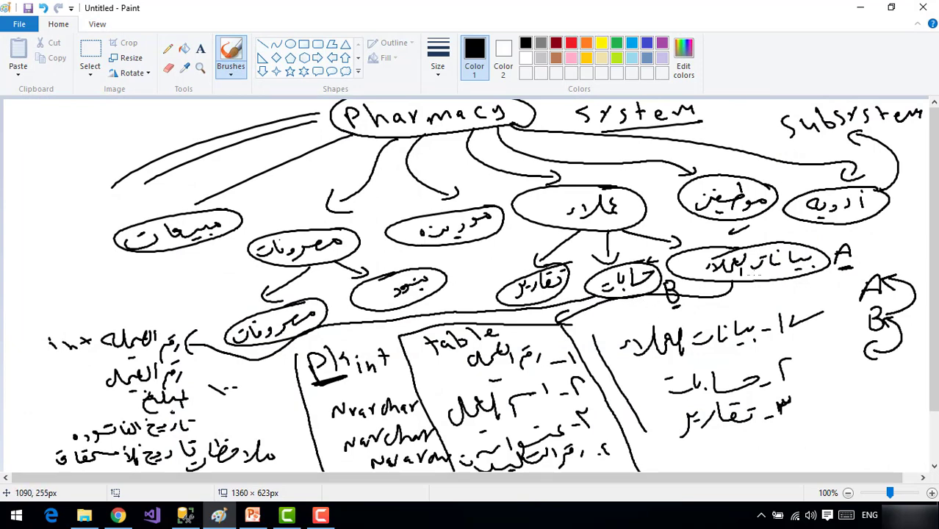
left_click(190, 518)
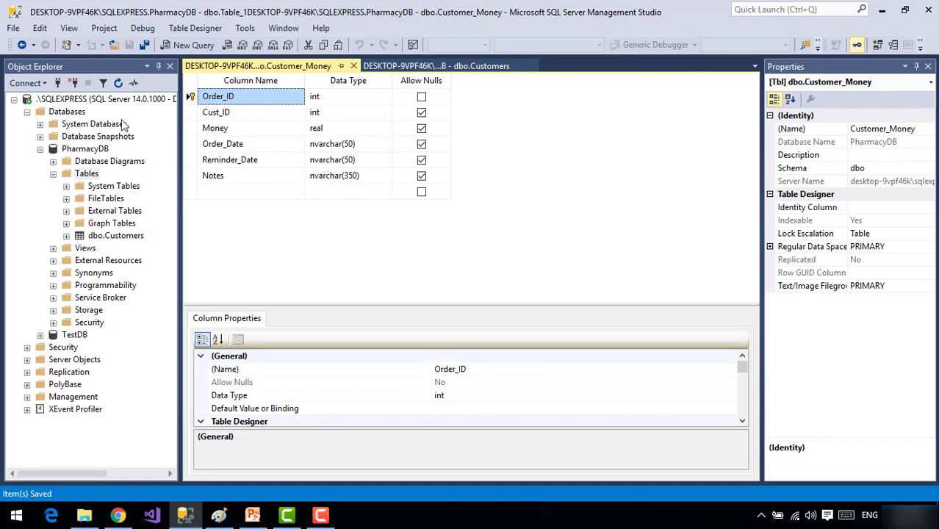
left_click(117, 83)
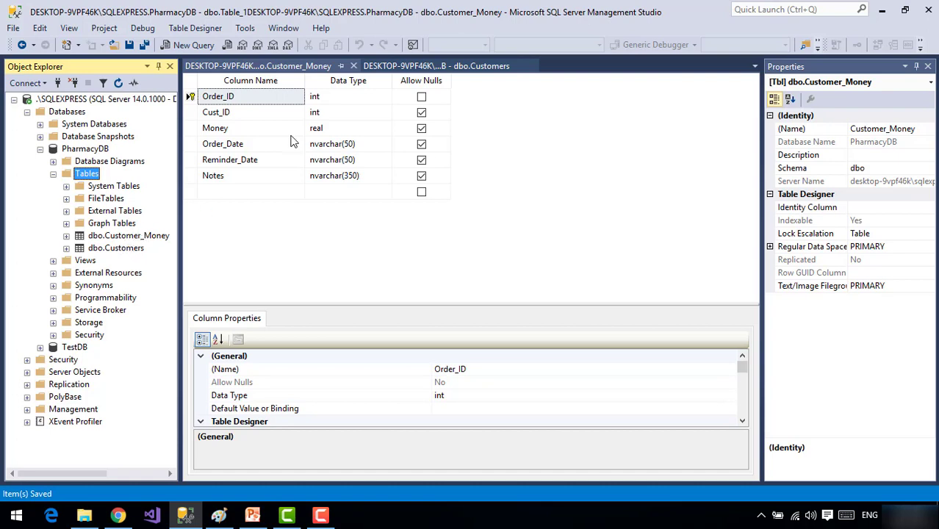
Compare the columns of the Customers table with the Customer_Money design, looking at the shared Cust_ID column
left_click(397, 66)
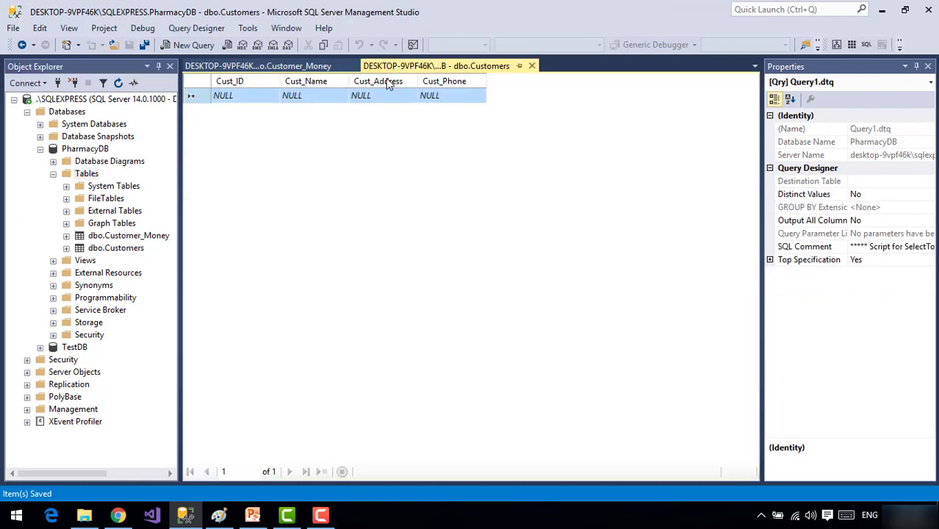
left_click(257, 66)
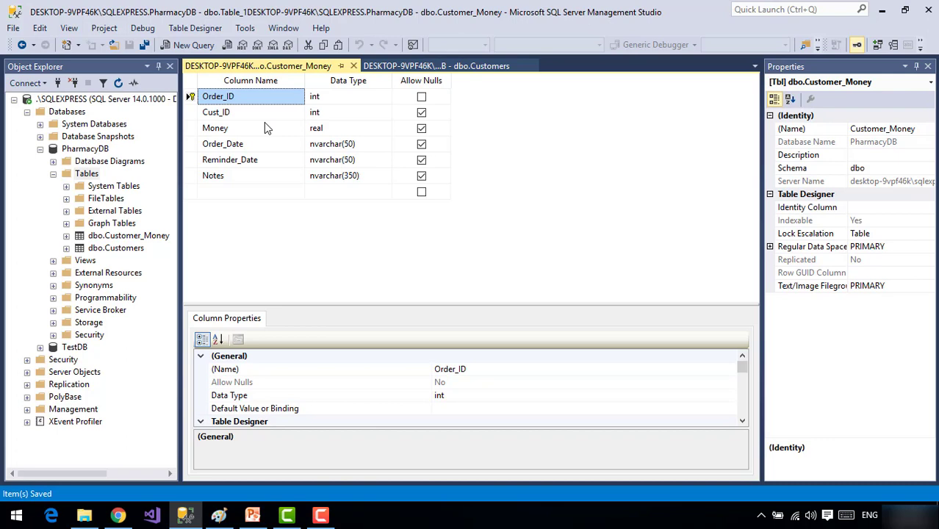
left_click(368, 67)
left_click(257, 66)
left_click(191, 113)
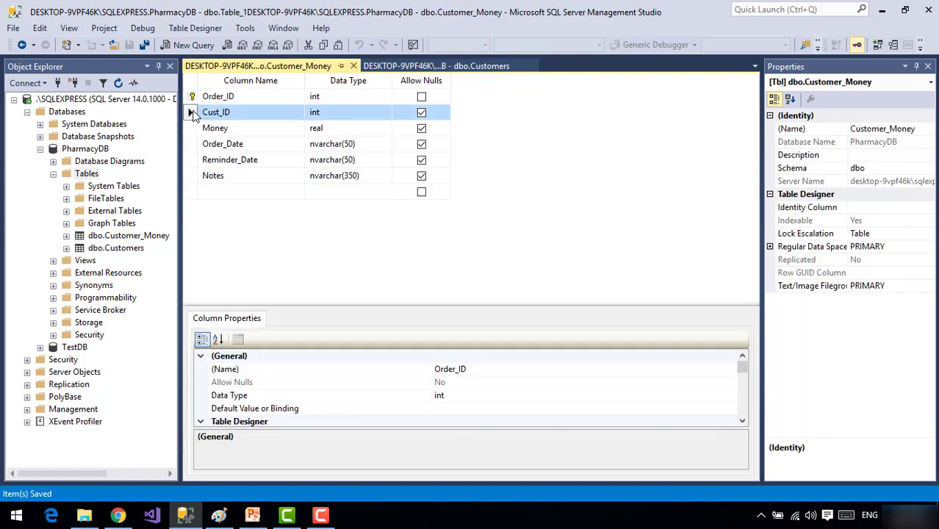
Create a new database diagram in PharmacyDB, including the required support objects, and add the Customer_Money and Customers tables to it
right_click(112, 163)
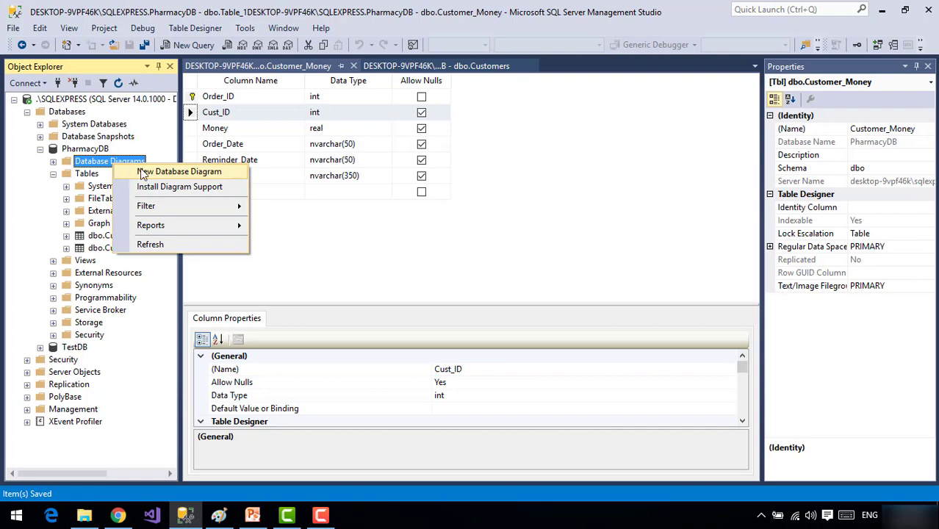
left_click(150, 172)
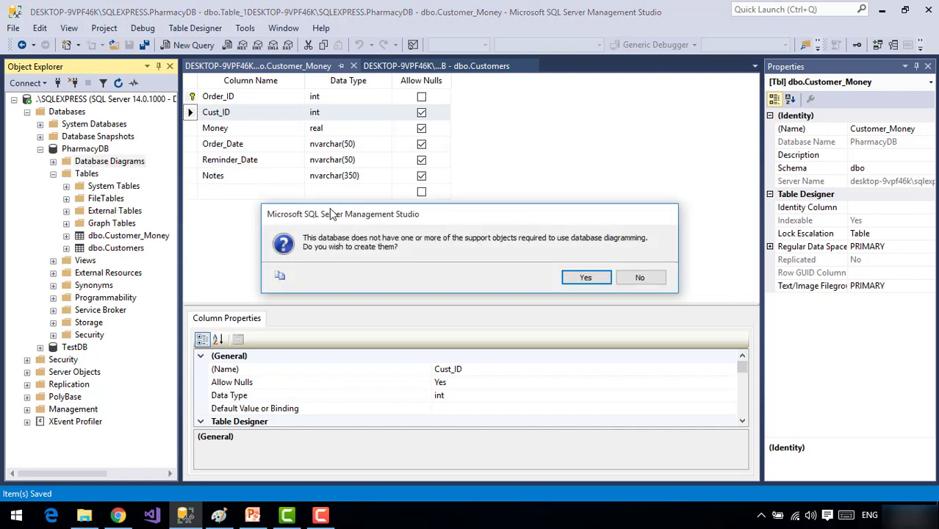
left_click(585, 277)
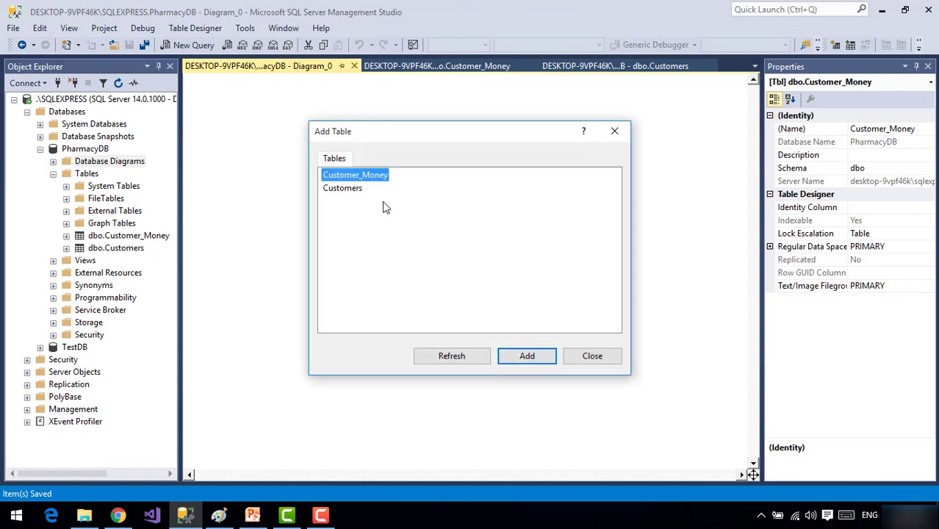
left_click(358, 189, "shift")
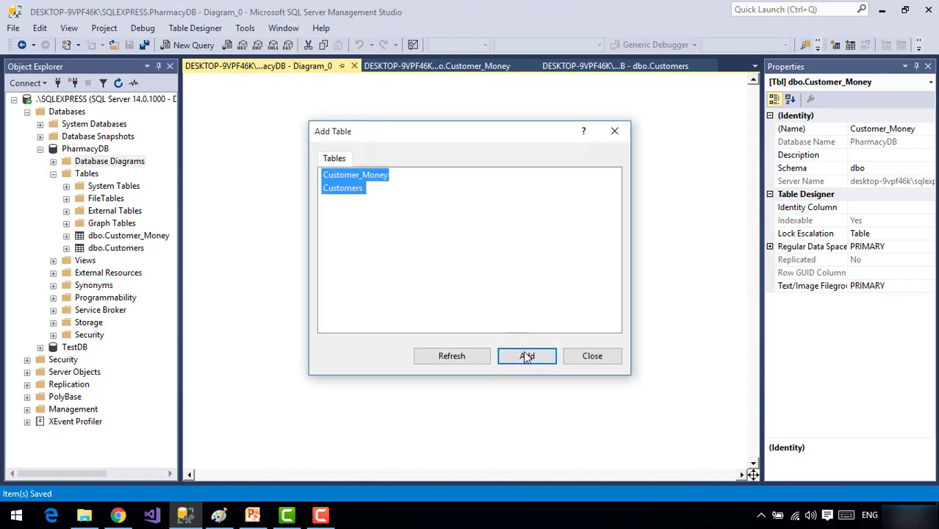
left_click(527, 356)
left_click(592, 356)
Arrange the two diagram tables side by side and relate Cust_ID in Customers to Cust_ID in Customer_Money as a foreign key
left_click_drag(461, 89, 534, 175)
left_click(316, 120)
left_click_drag(316, 120, 397, 221)
left_click(494, 185)
left_click_drag(496, 187, 300, 221)
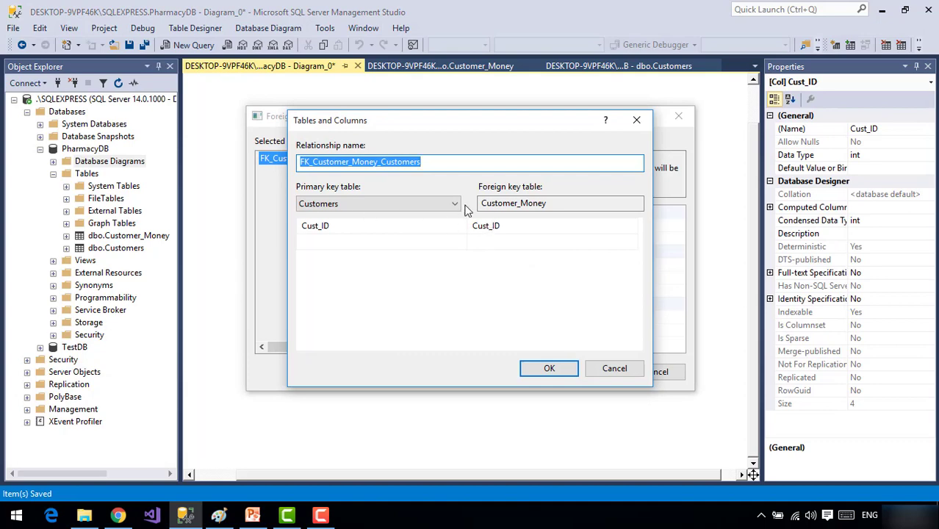
left_click(546, 367)
Set both the delete rule and the update rule of the foreign key relationship to Cascade
left_click(400, 290)
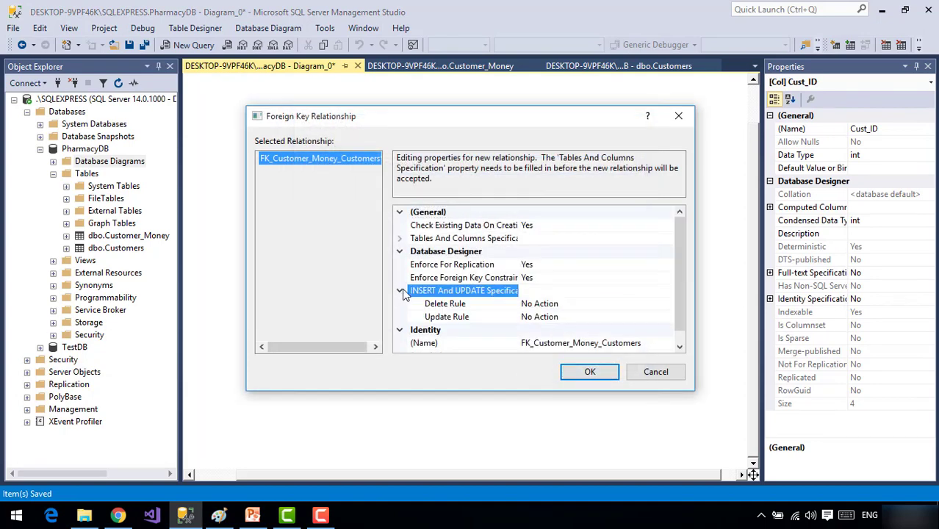
double_click(618, 304)
left_click(611, 321)
double_click(611, 321)
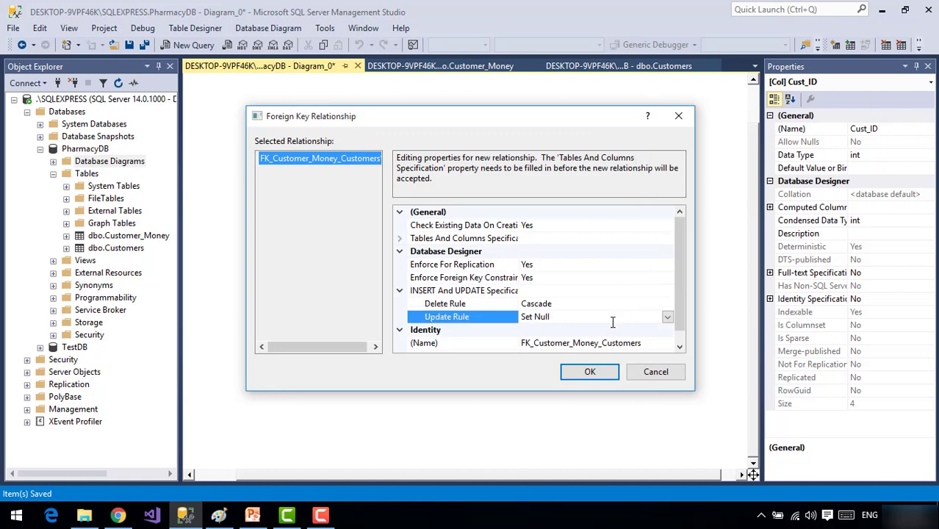
double_click(583, 322)
left_click(667, 317)
left_click(537, 342)
left_click(592, 372)
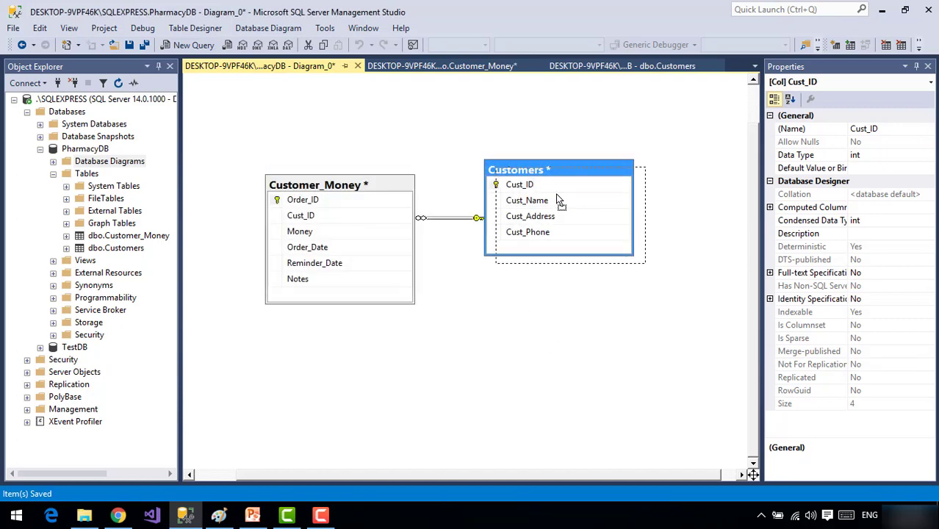
Reposition the Customers table in the diagram and save the diagram together with both affected tables
left_click_drag(509, 171, 563, 210)
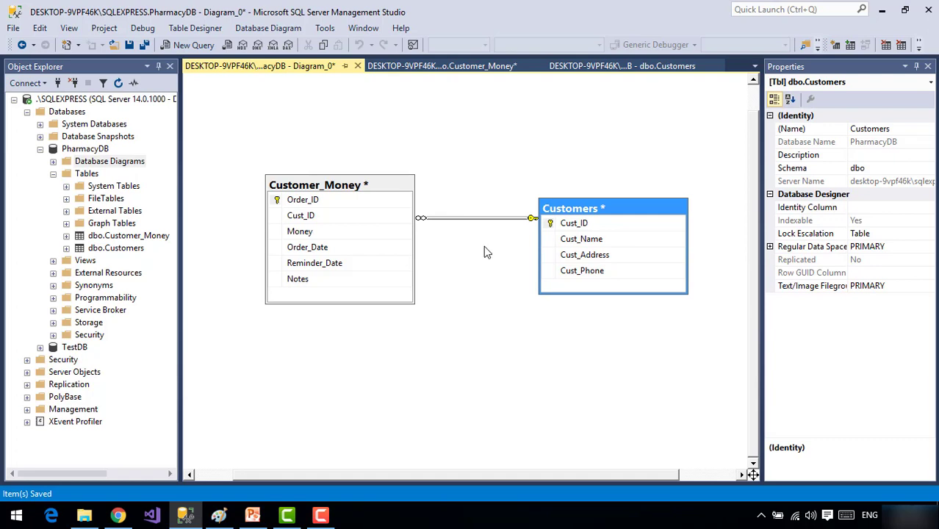
key("ctrl+s")
left_click(491, 281)
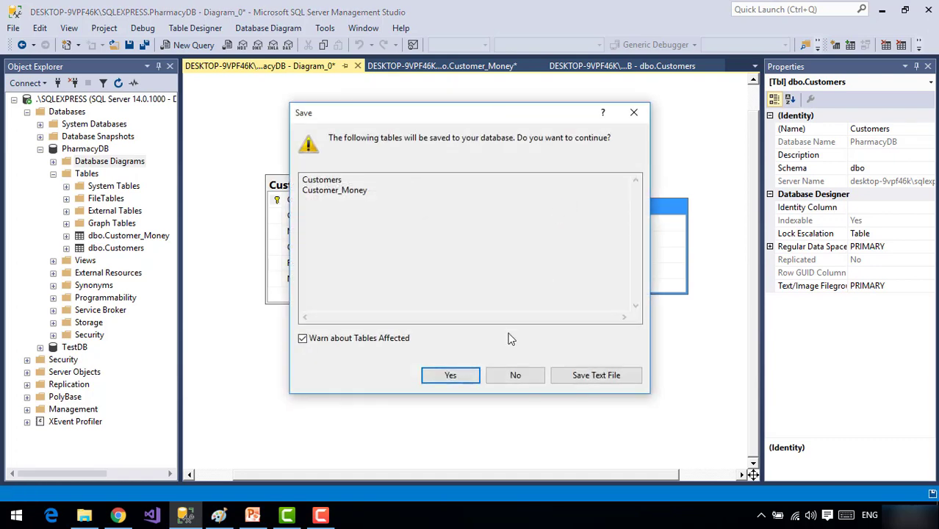
left_click(459, 375)
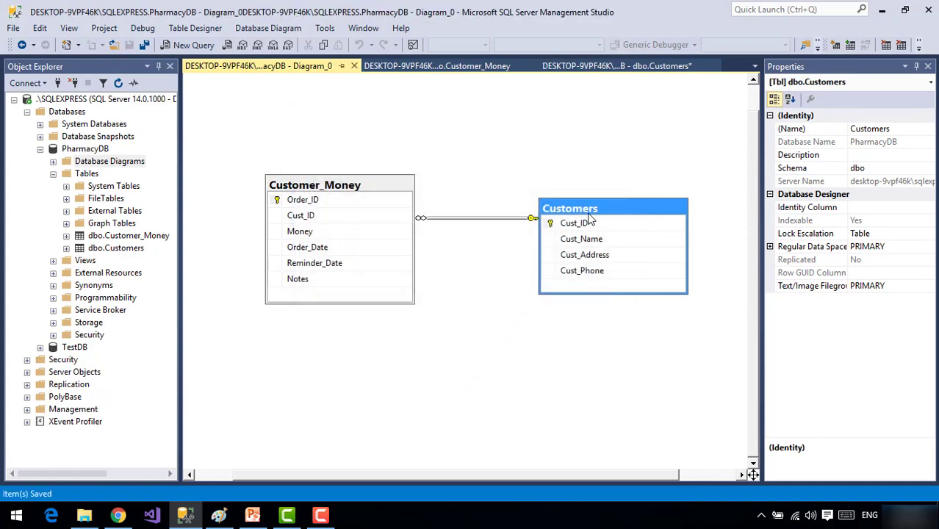
left_click_drag(583, 217, 552, 189)
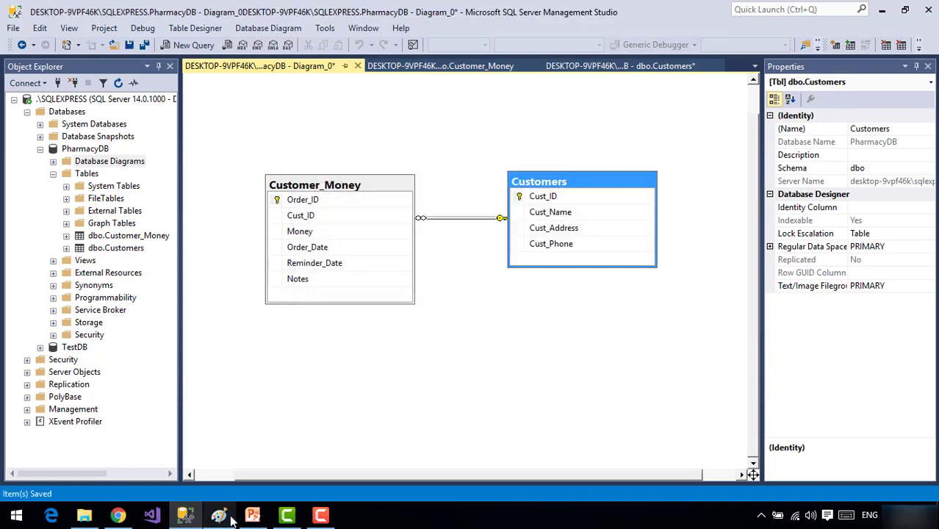
Open the top 200 rows of both the Customer_Money and Customers tables for editing
left_click(218, 515)
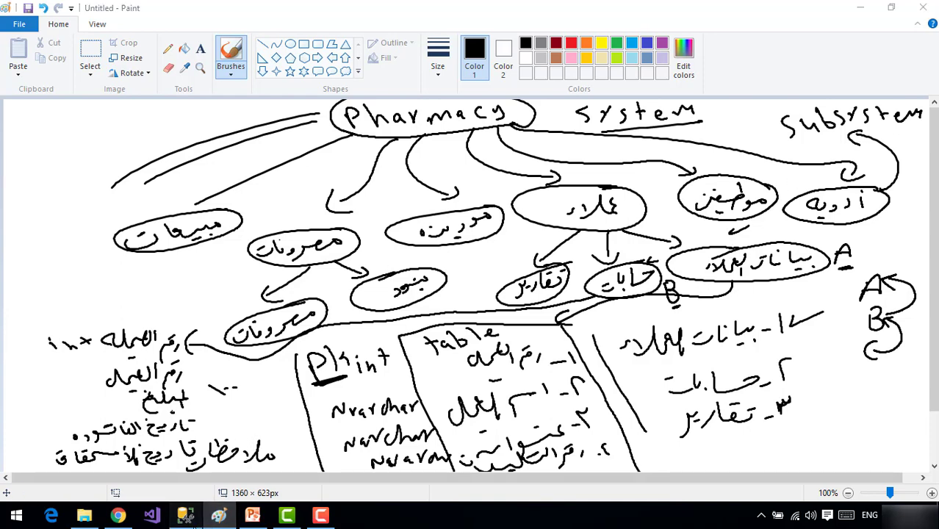
left_click(185, 515)
left_click(404, 66)
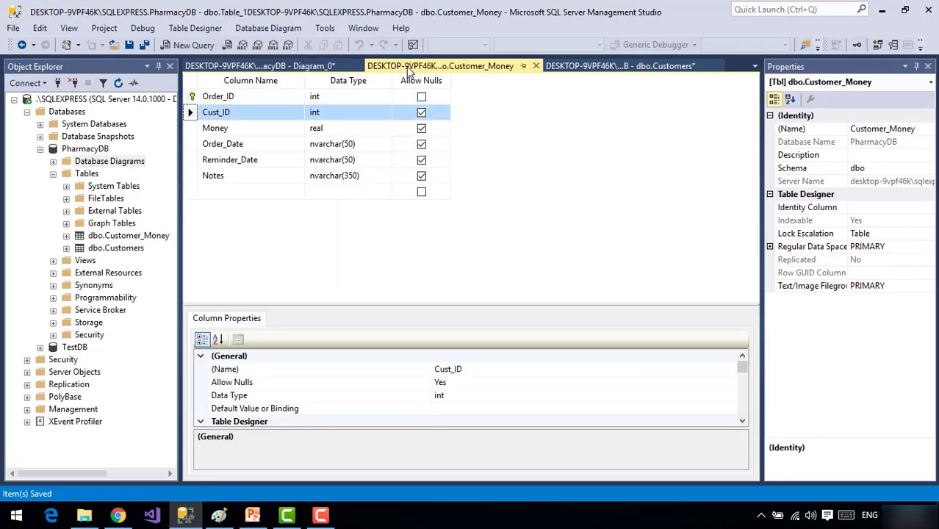
right_click(134, 242)
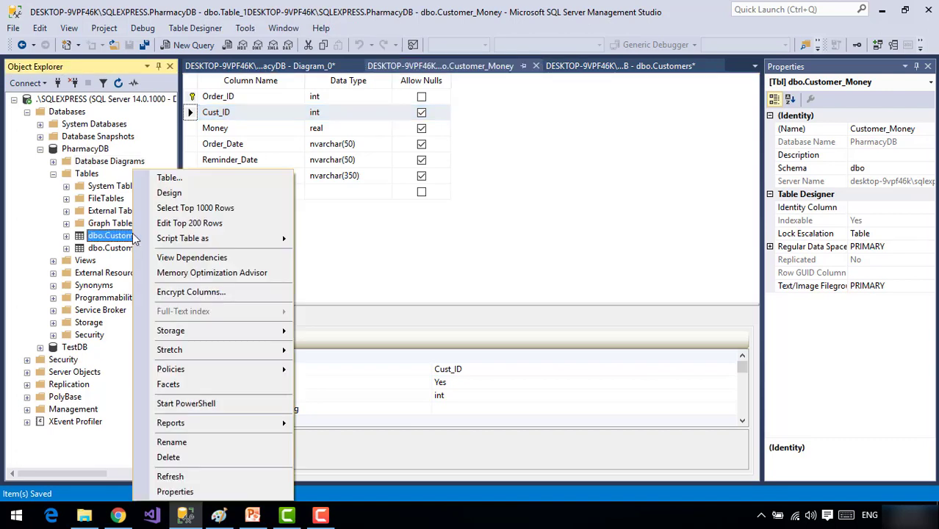
left_click(175, 224)
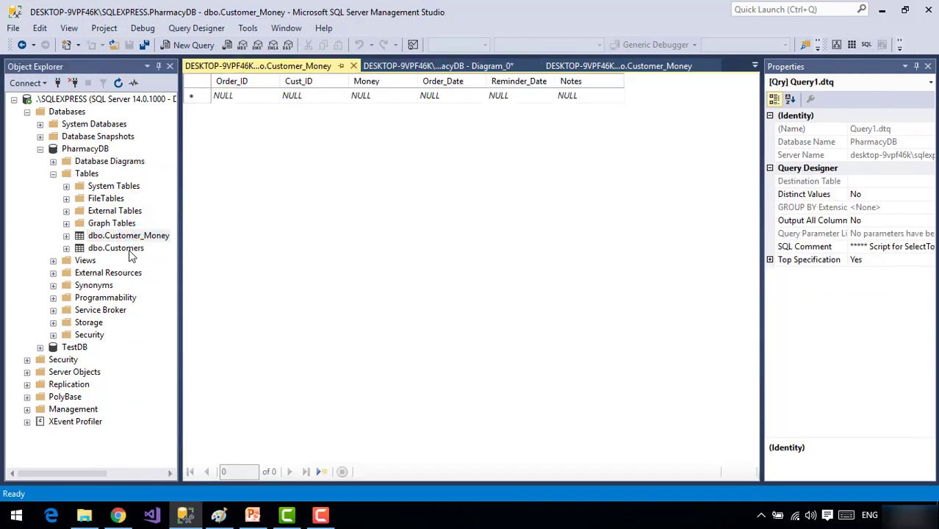
left_click(133, 250)
right_click(138, 249)
left_click(197, 232)
Add two records to the Customers table with Cust_ID 1 and 2, filling in each customer's name, address and phone number
left_click(230, 100)
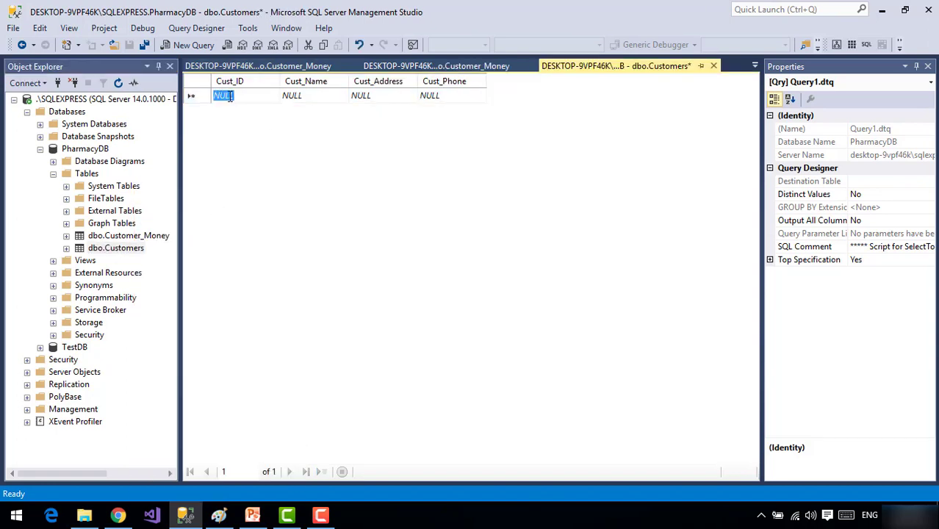
type("1")
left_click(321, 96)
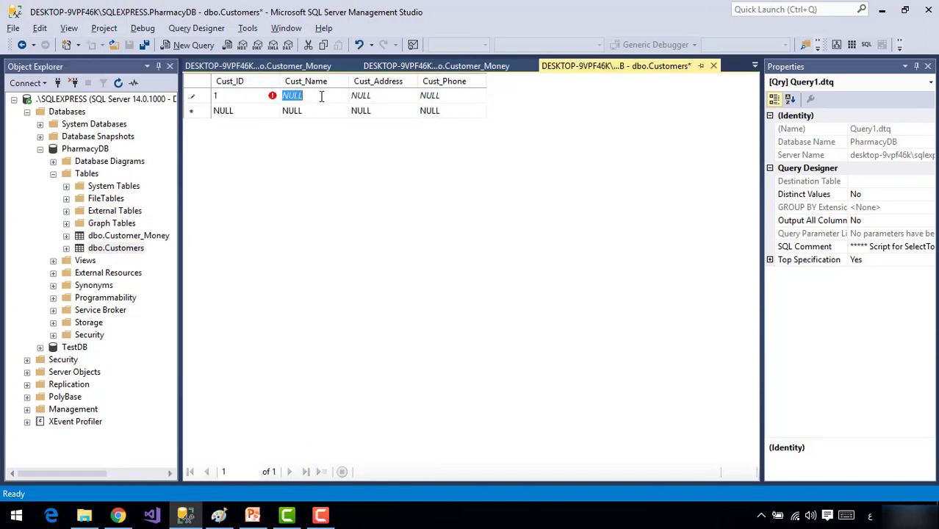
type("حمد")
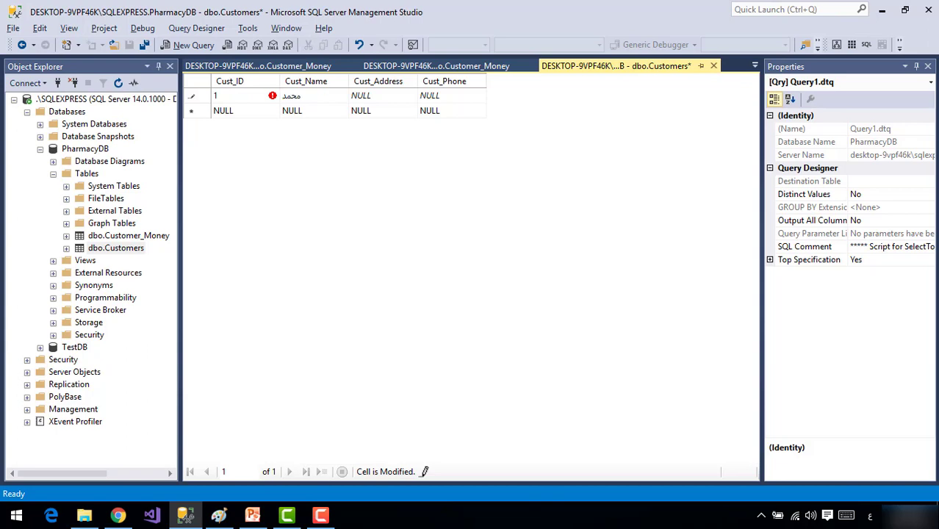
left_click(371, 96)
type("القاهرة")
left_click(430, 96)
type("48512")
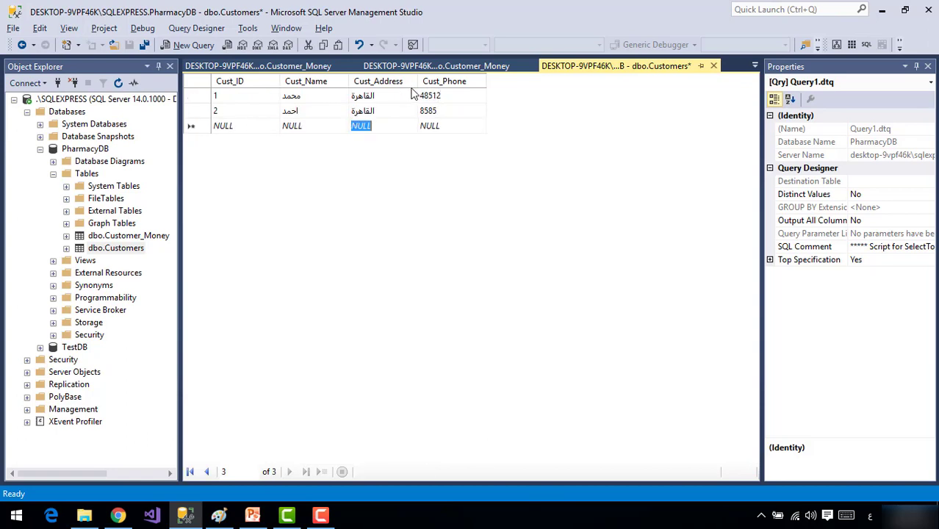
Try to add a Customer_Money record with Order_ID 1 and Cust_ID 3
left_click(423, 67)
left_click(290, 67)
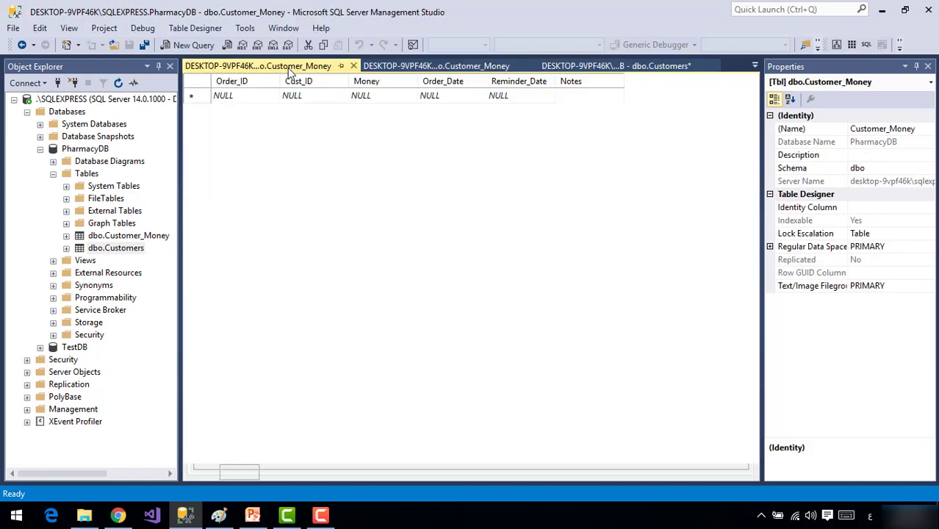
left_click(234, 97)
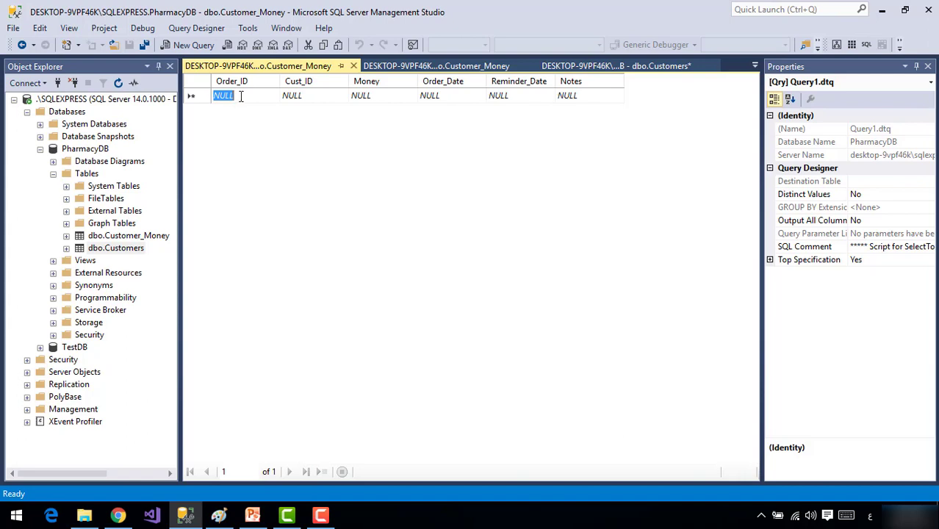
type("1")
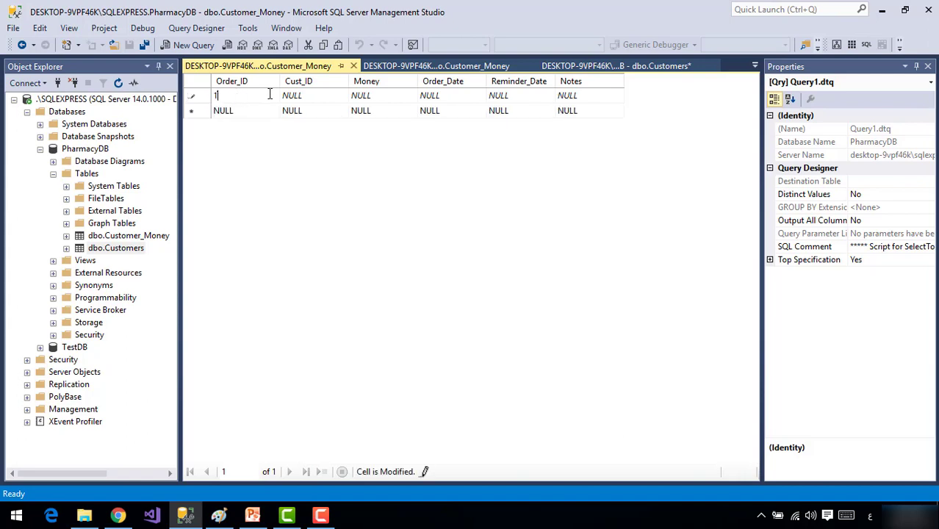
left_click(305, 98)
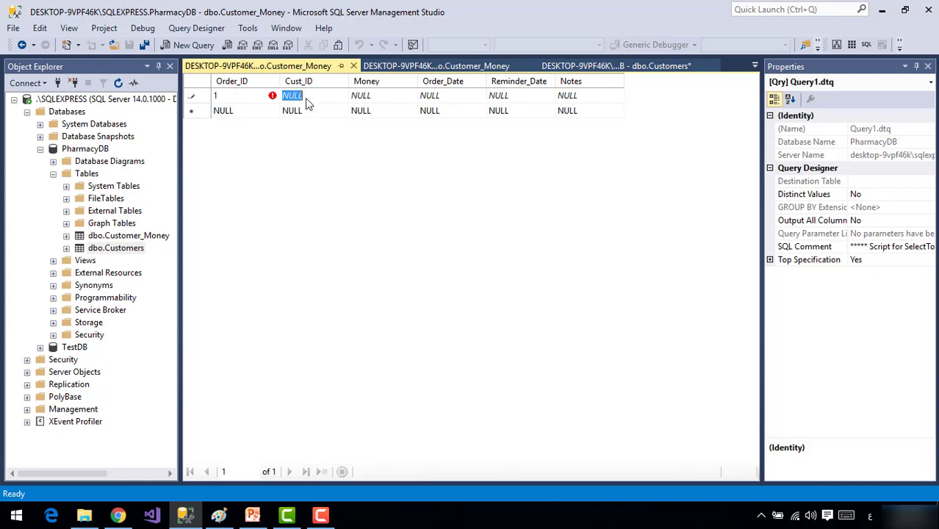
type("3")
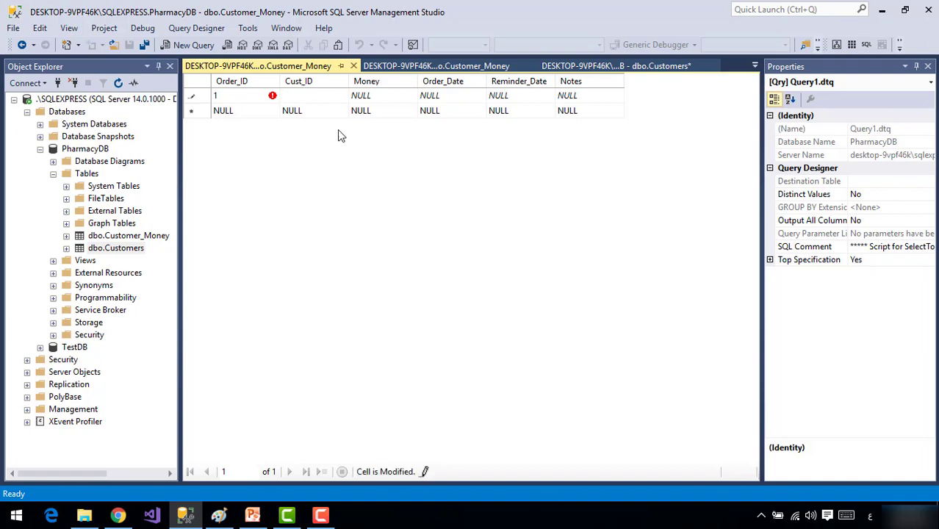
key("Return")
left_click(539, 351)
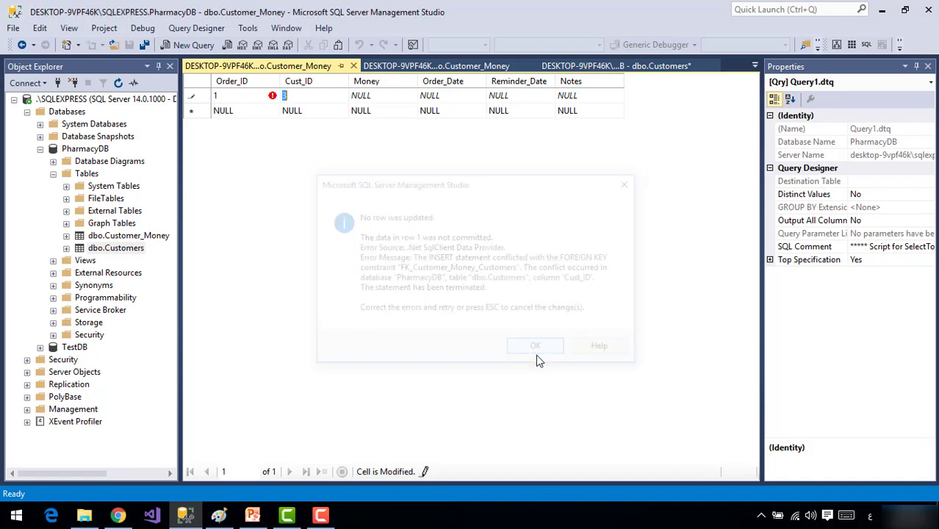
Check the existing Cust_ID values in Customers and set the Customer_Money record's Cust_ID to 2 and Money to 100
left_click(434, 67)
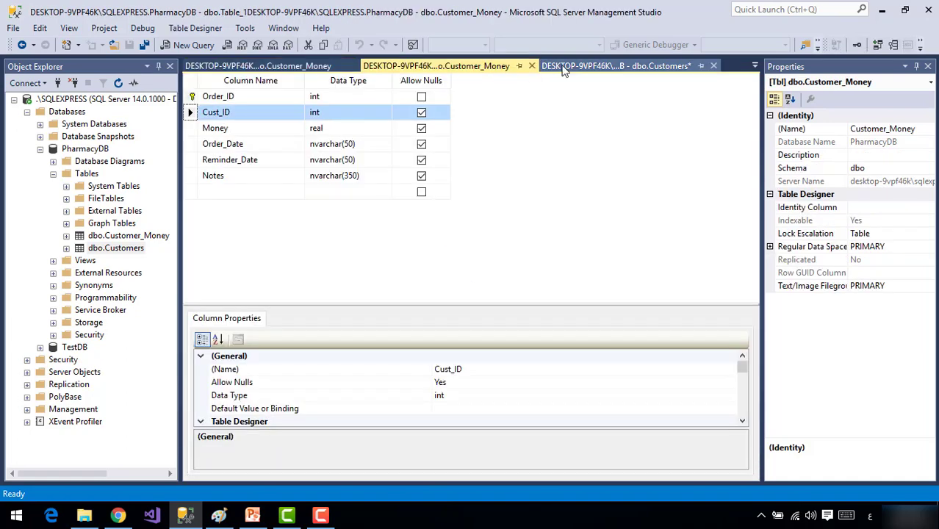
left_click(588, 66)
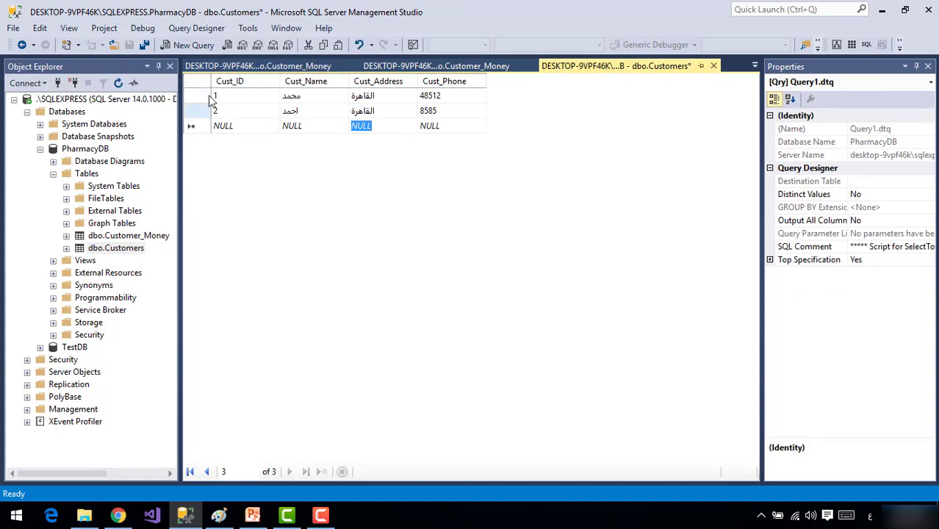
left_click(250, 66)
type("2")
left_click(365, 97)
type("100")
Complete and commit the Customer_Money record with Order_Date 1/1/2018, Reminder_Date 1/3/2018 and Notes "لايلقف"
left_click(442, 102)
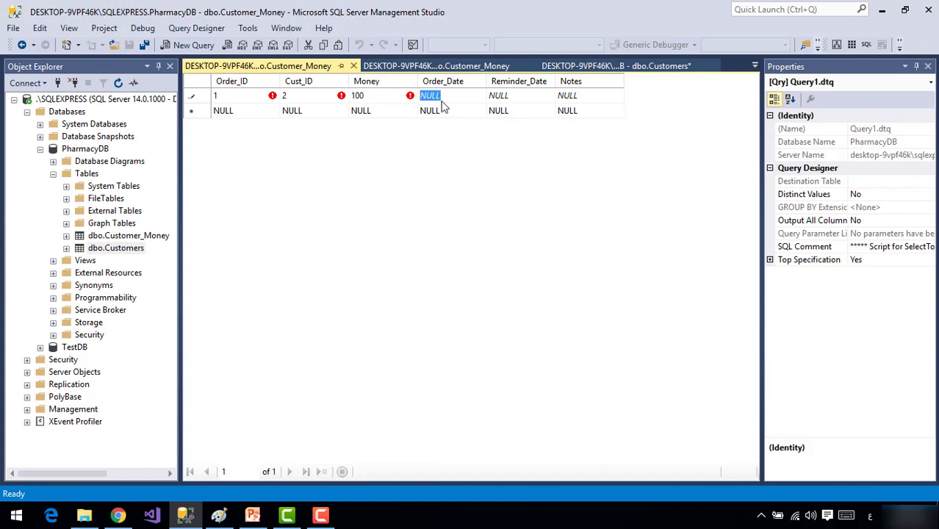
type("1")
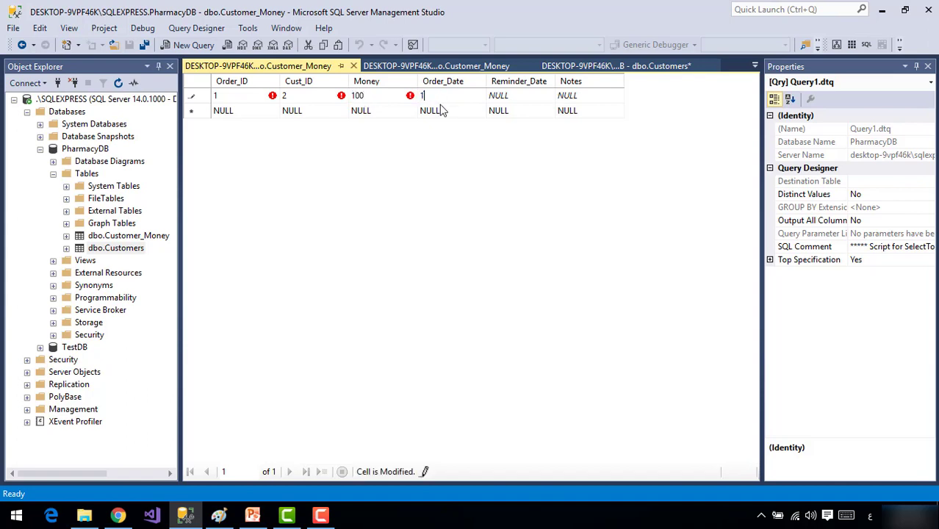
type("/1/2018")
left_click(502, 93)
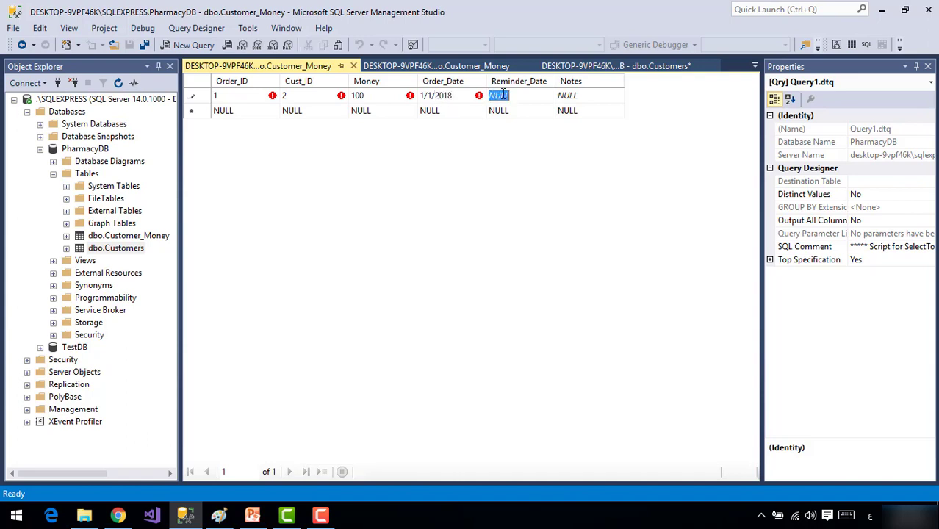
type("1/3/2018")
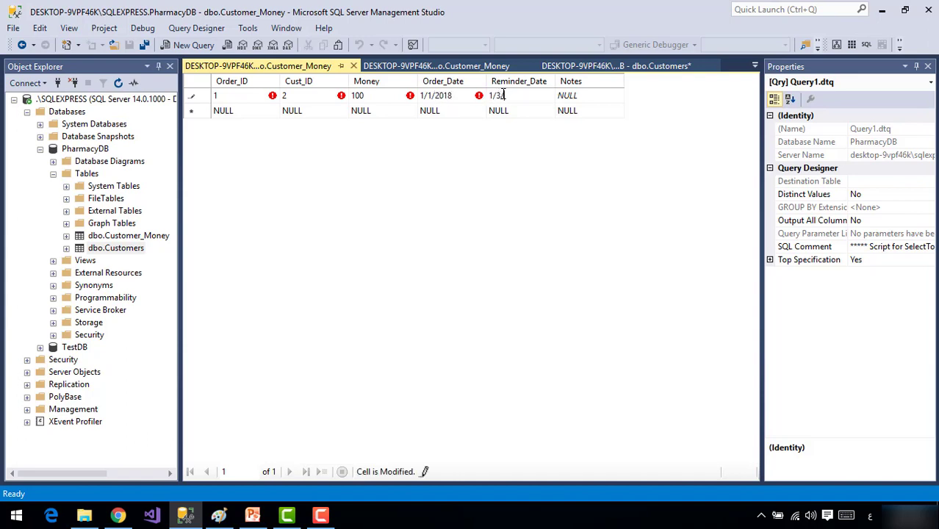
left_click(566, 95)
type("لايلقف")
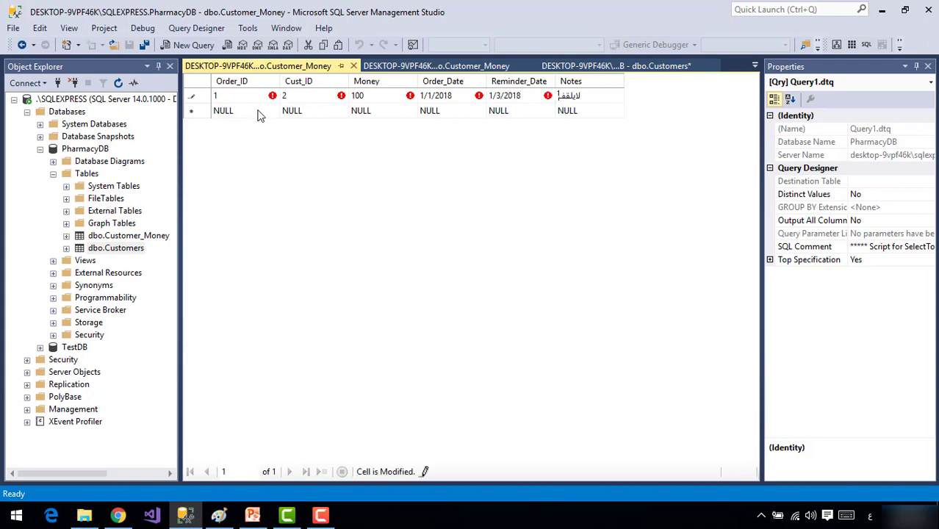
left_click(254, 111)
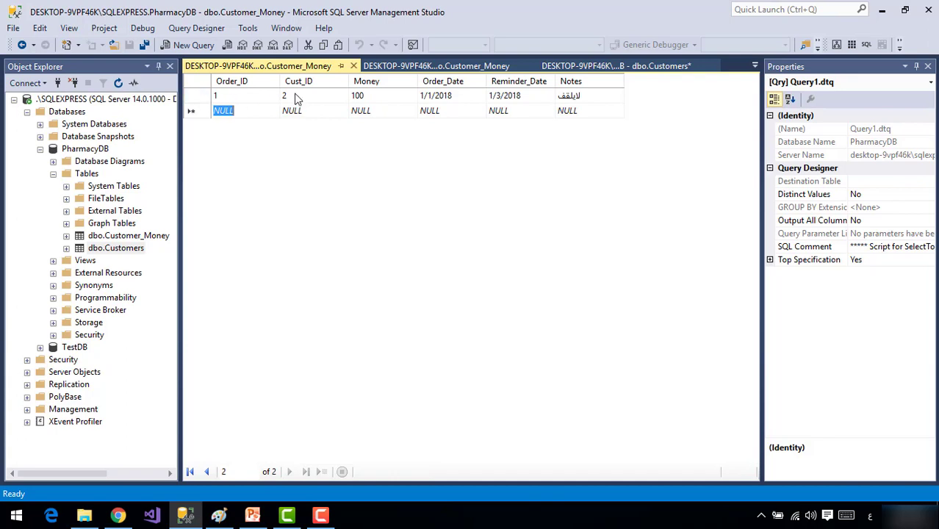
Compare the Customers records with the new Customer_Money record and review the pharmacy system sketch in Paint
left_click(394, 66)
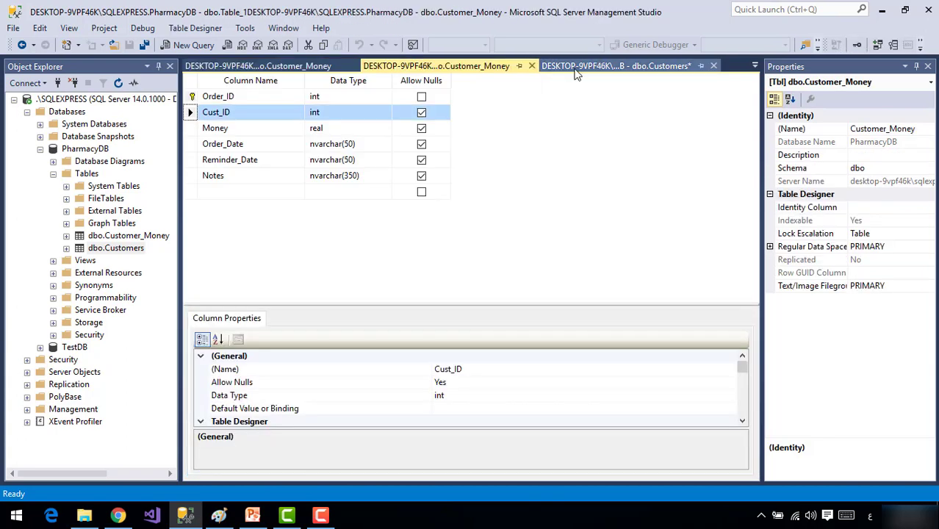
left_click(577, 66)
left_click(292, 66)
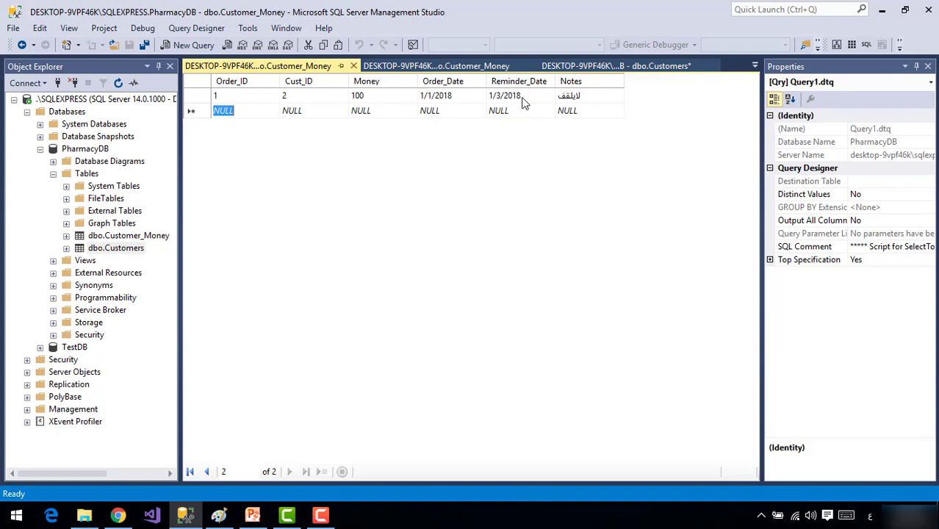
left_click(580, 102)
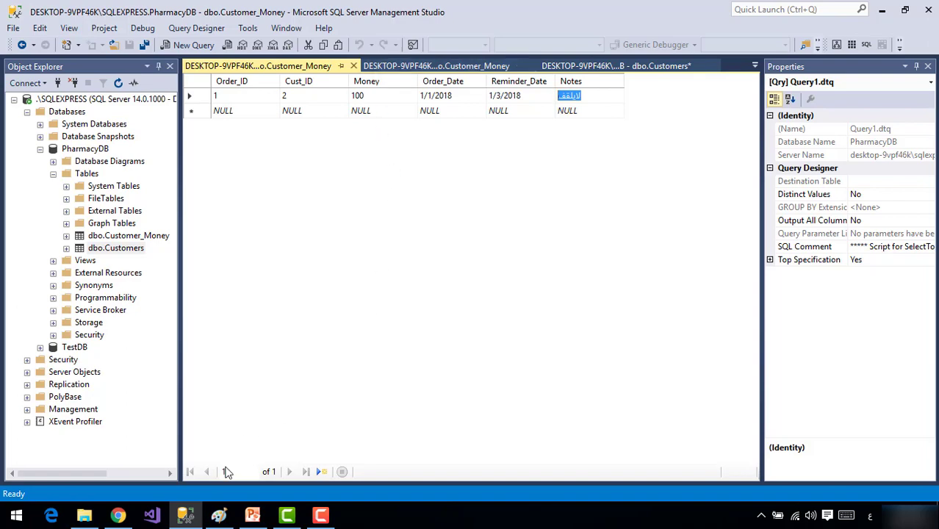
left_click(219, 516)
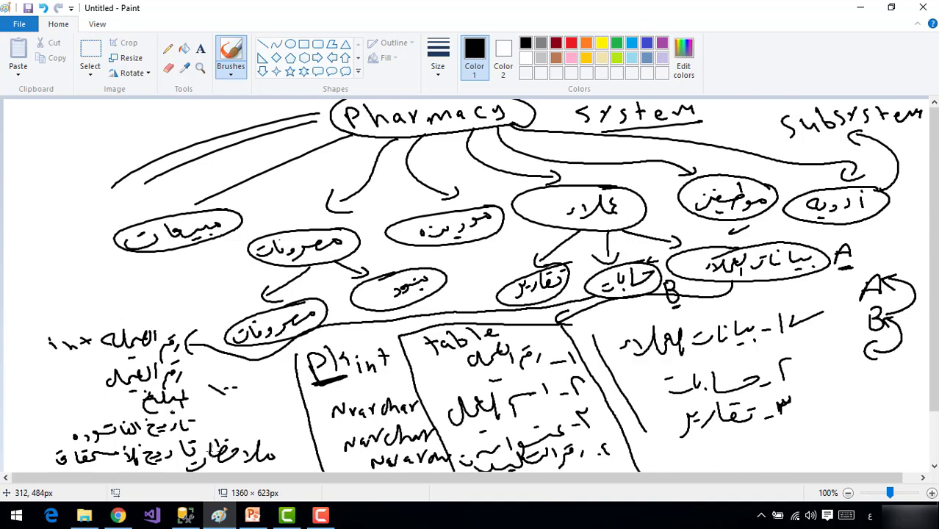
left_click(184, 514)
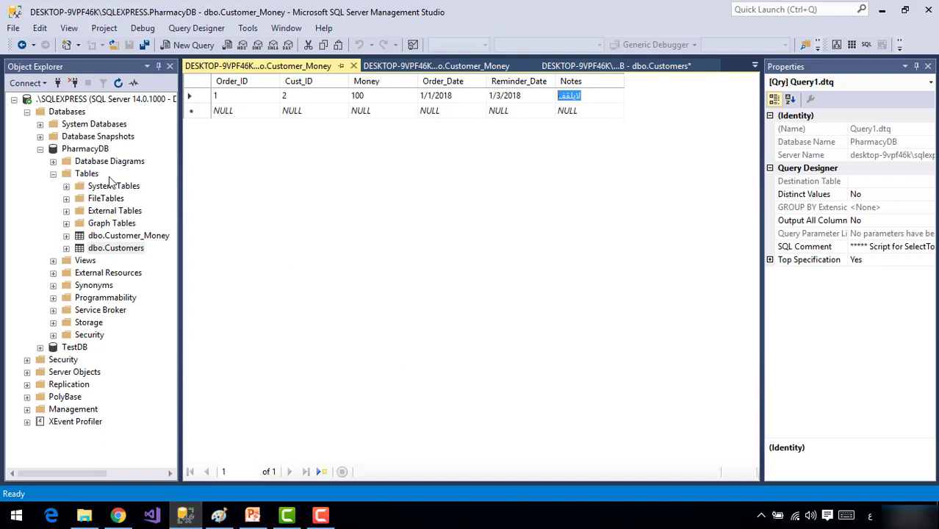
Open PharmacyDB's Diagram_0 and move the Customers table slightly down and away from Customer_Money
left_click(53, 162)
left_click(108, 173)
left_click(110, 173)
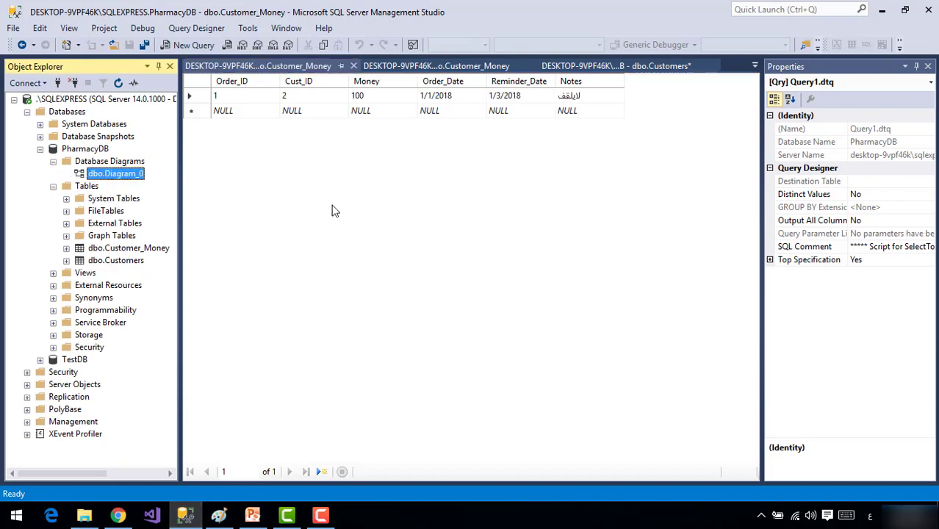
double_click(140, 175)
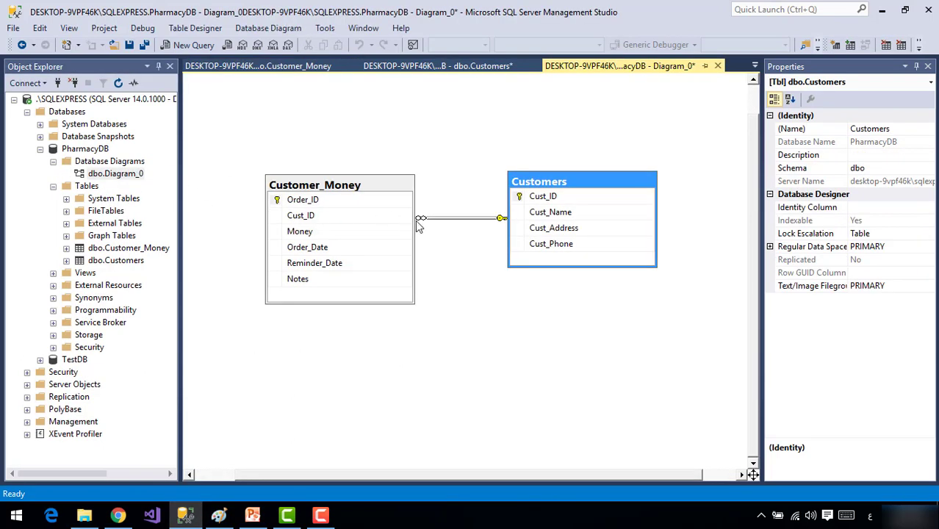
left_click_drag(583, 193, 589, 204)
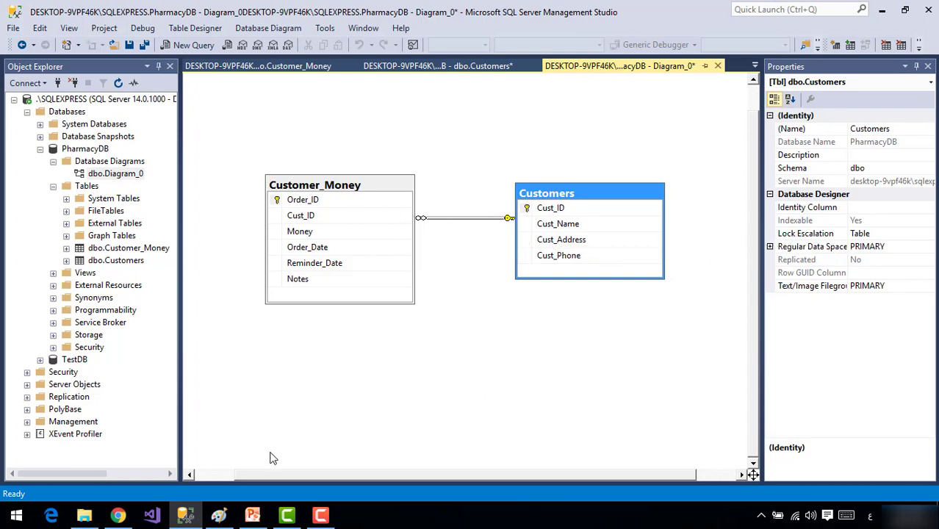
View the lesson 61 presentation in PowerPoint and switch to the pharmacy system sketch in Paint
left_click(252, 515)
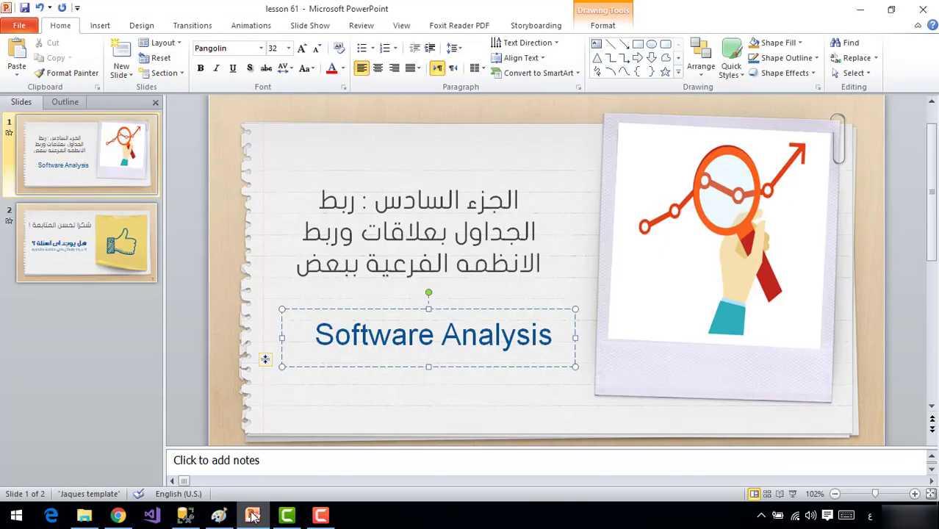
left_click(252, 516)
left_click(218, 515)
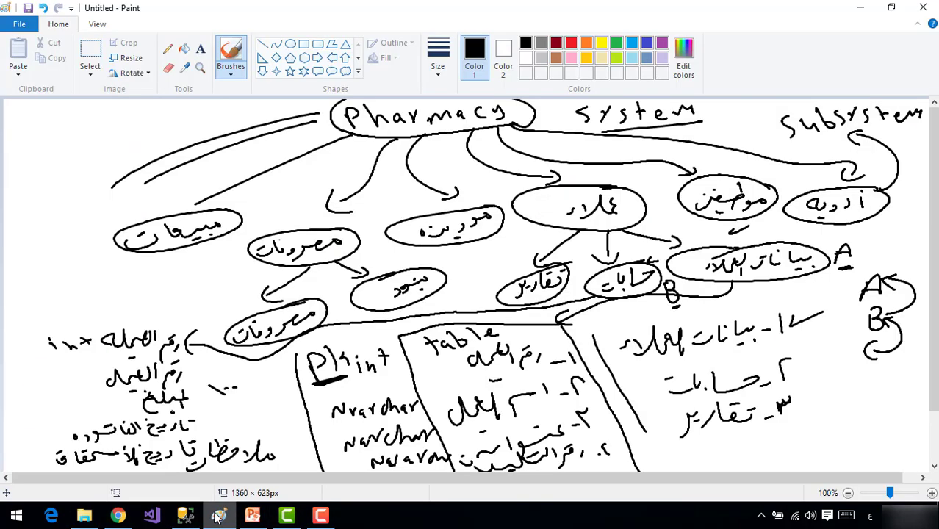